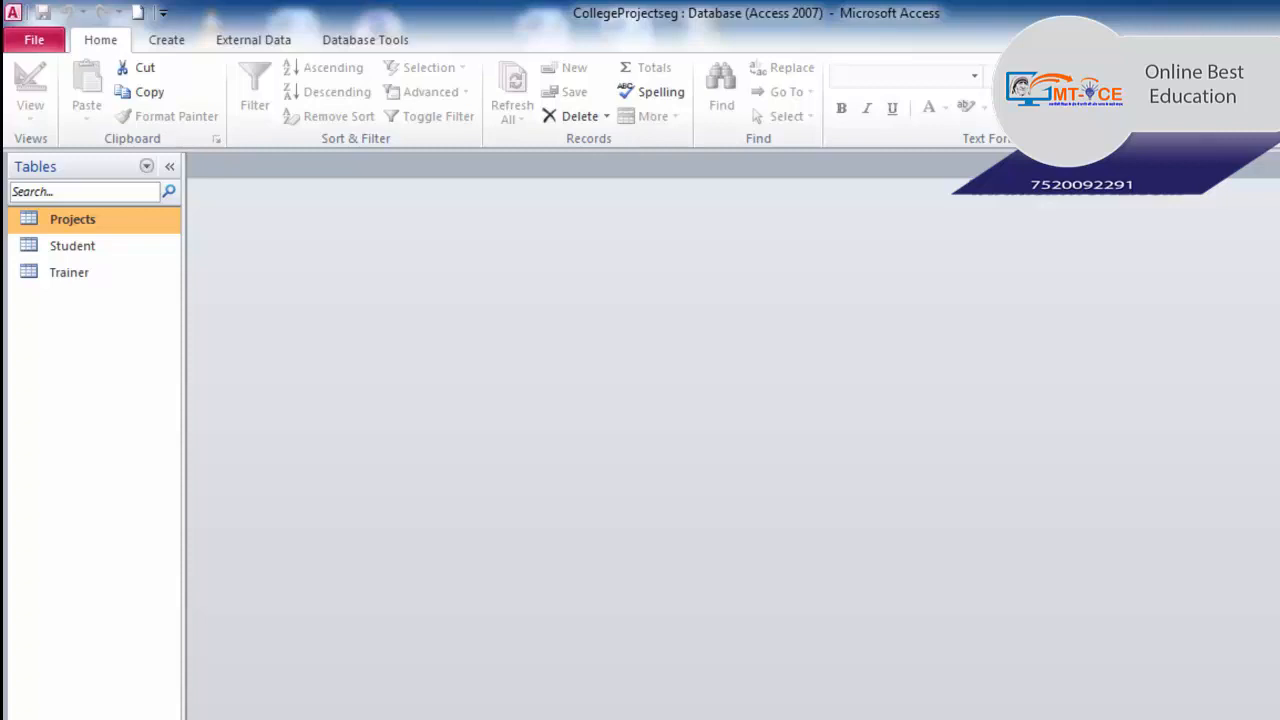
- Open the Student table and look at the first record's Address, City and State fields
click(58, 256)
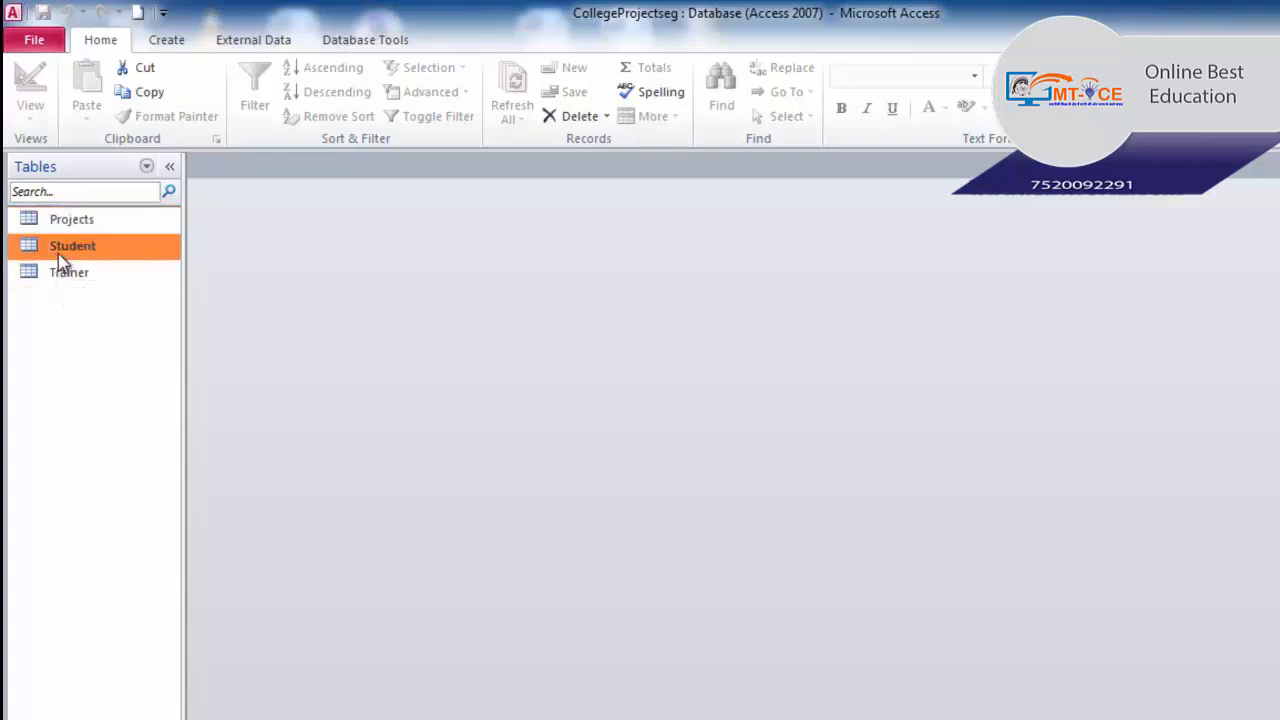
double_click(59, 251)
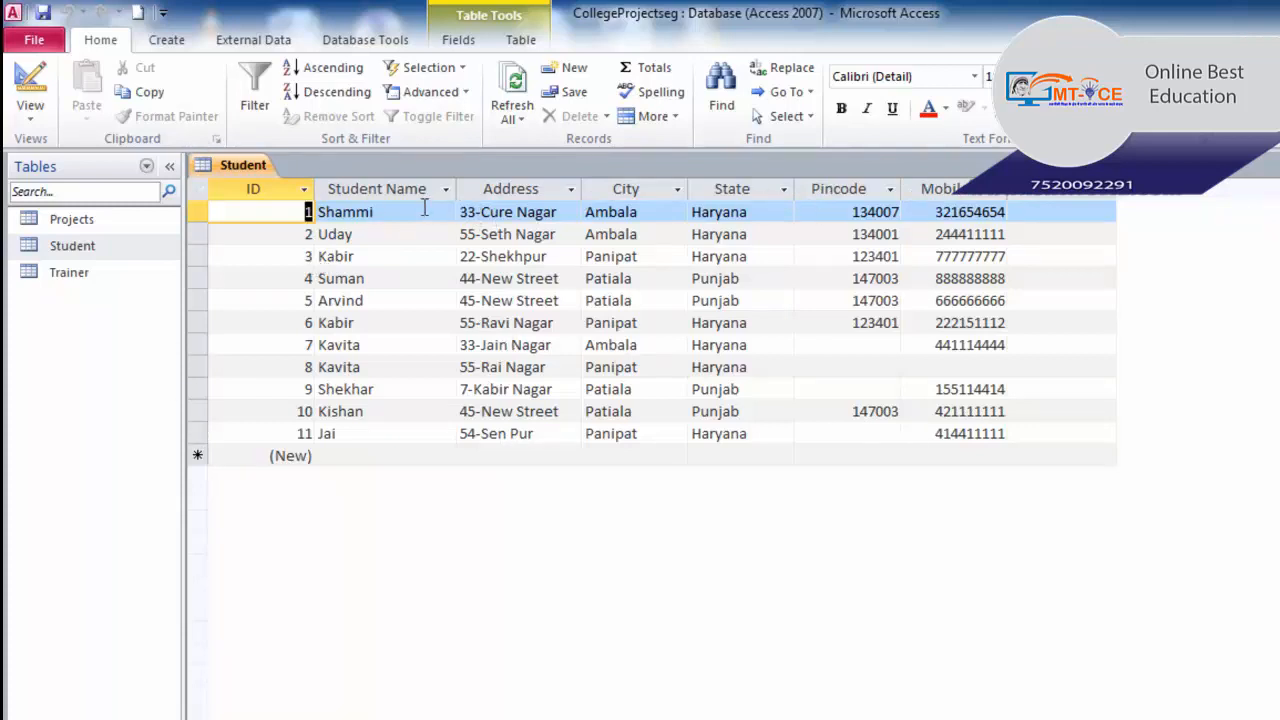
click(560, 207)
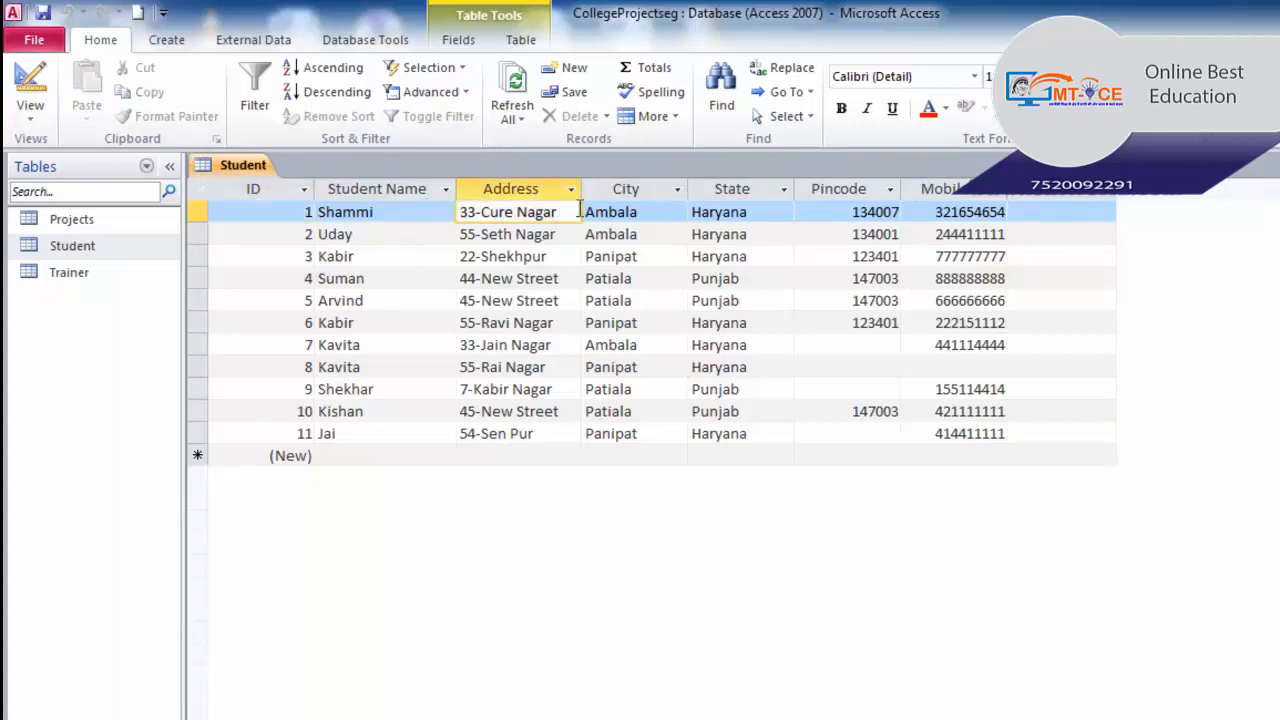
click(645, 212)
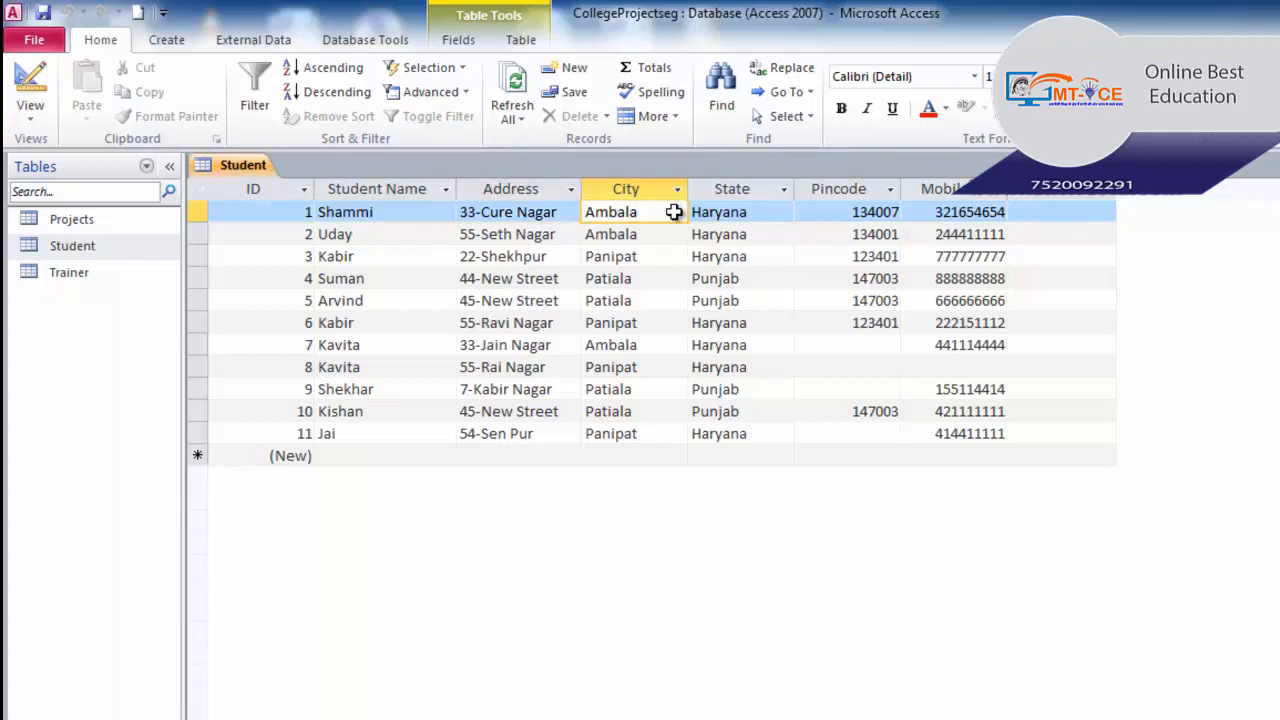
click(772, 212)
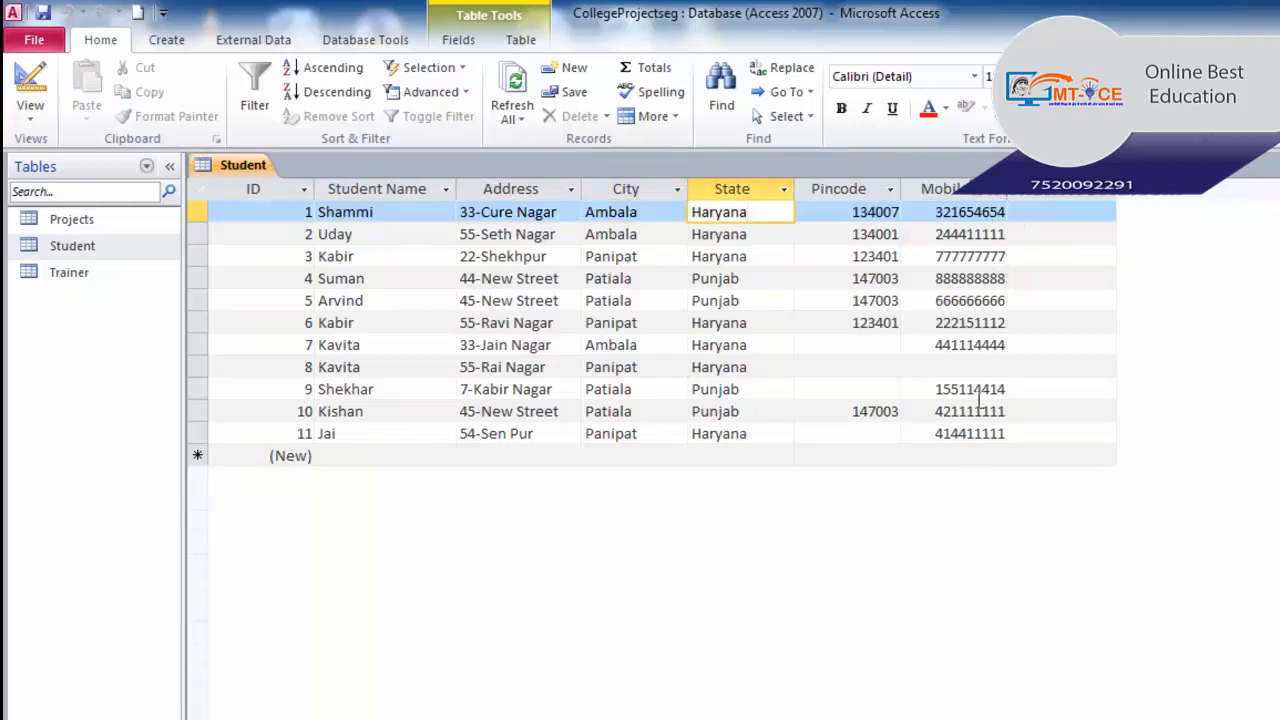
click(58, 279)
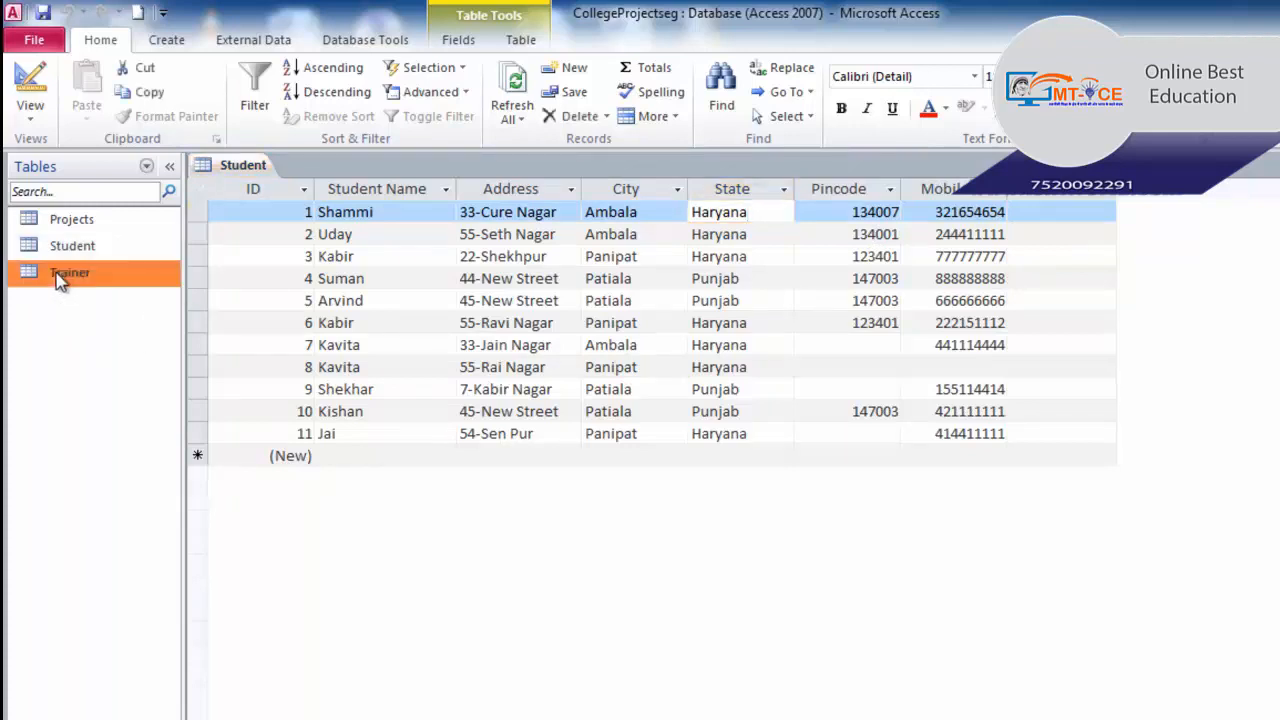
- Open the Trainer table in Datasheet View to see its three trainers
double_click(58, 279)
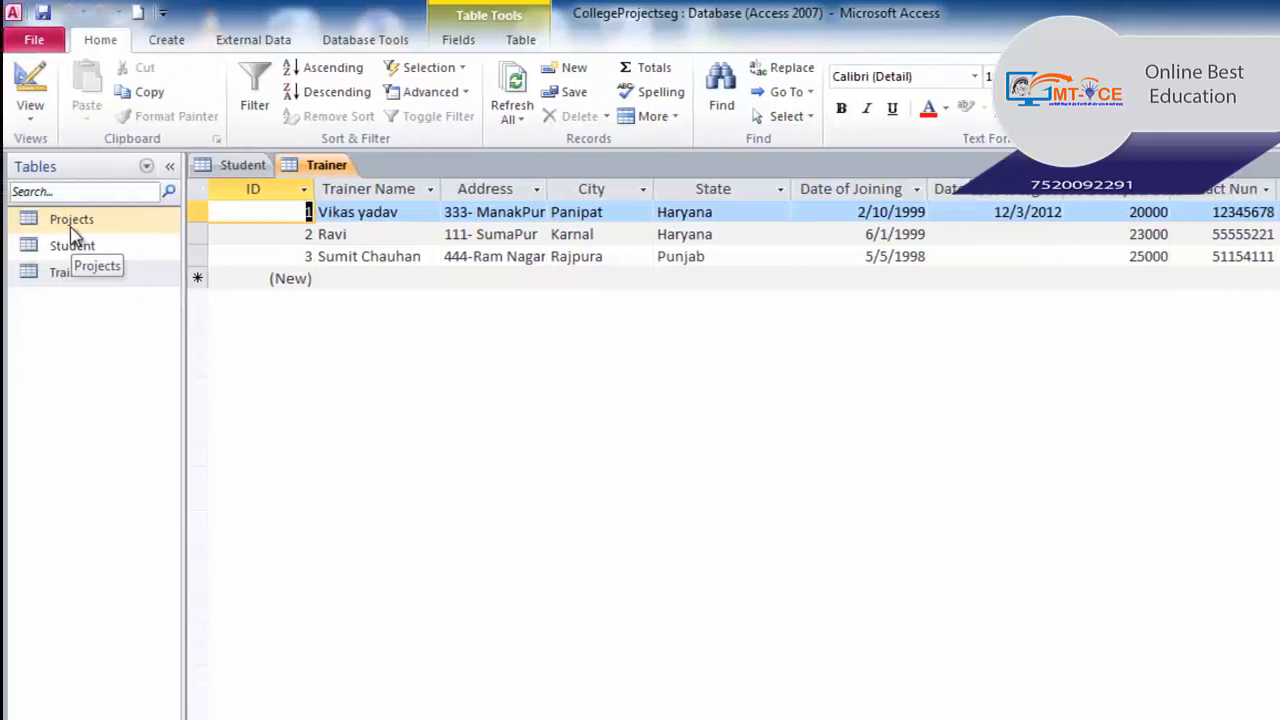
- Open the Projects table listing four projects with their Test 1 and Test 2 scores
double_click(72, 225)
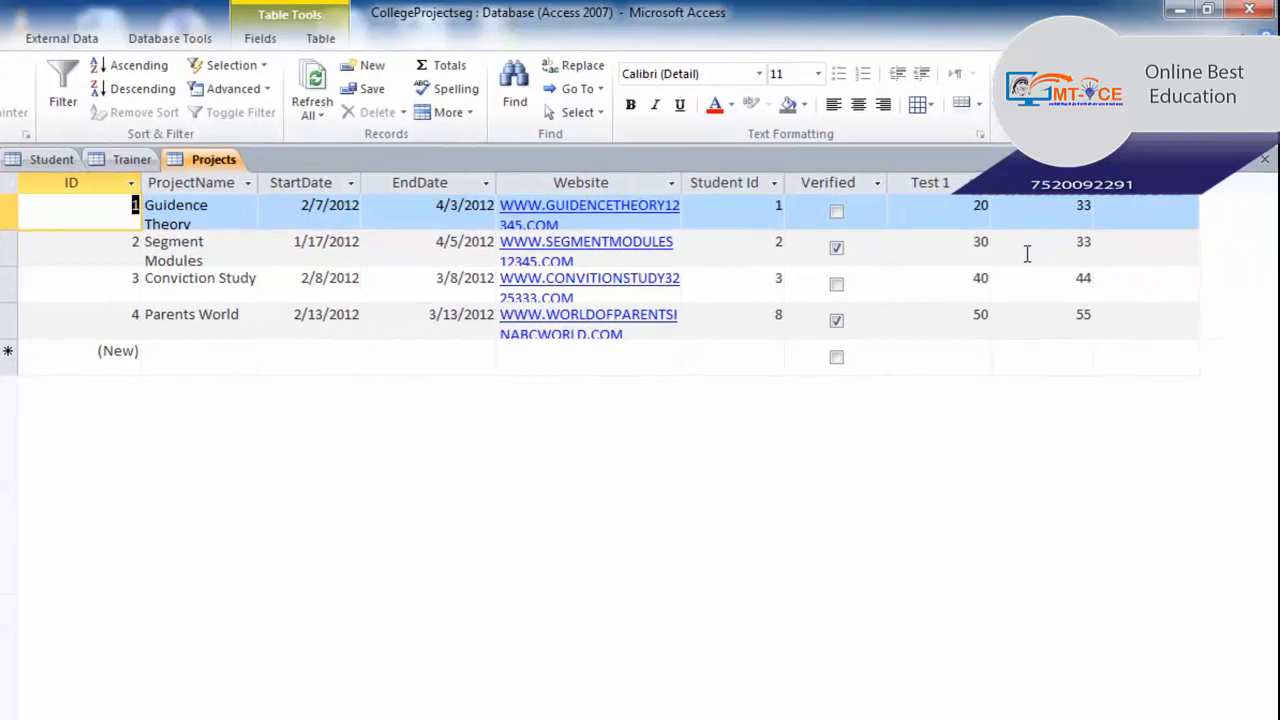
- Add a new Calculated Field of type Number to Projects, bringing up the Expression Builder
click(1135, 186)
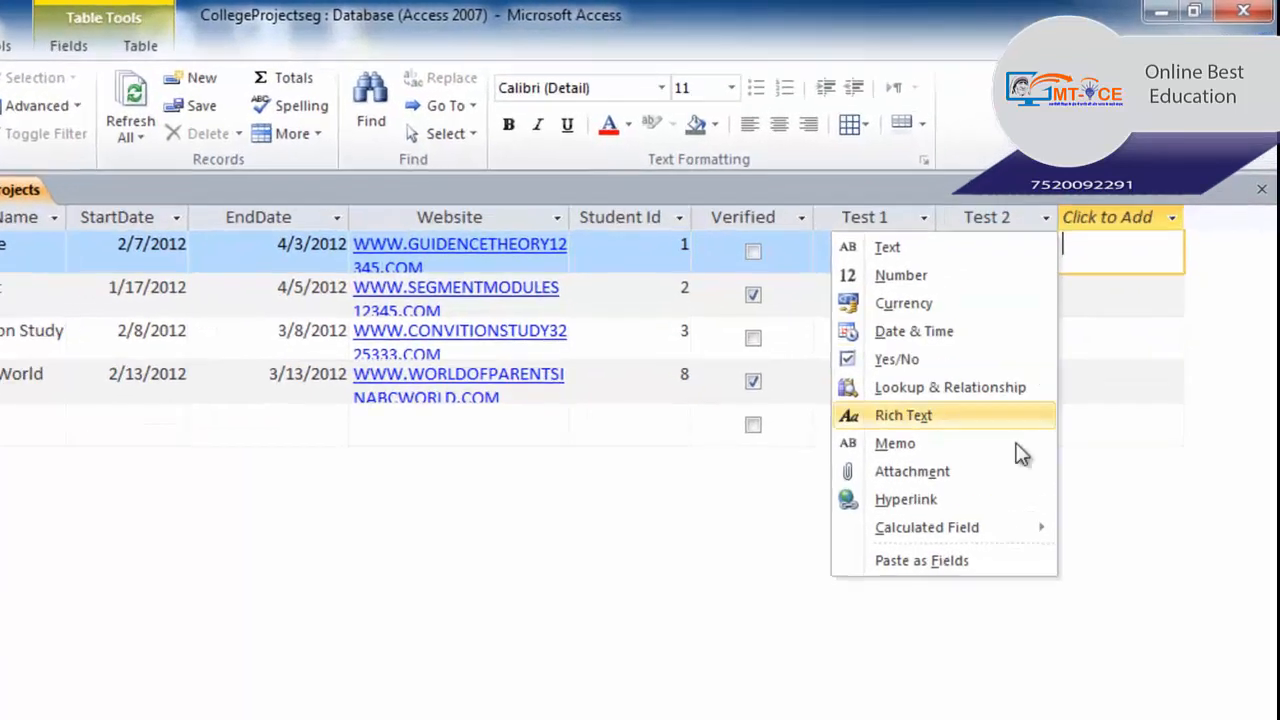
mouse_move(985, 529)
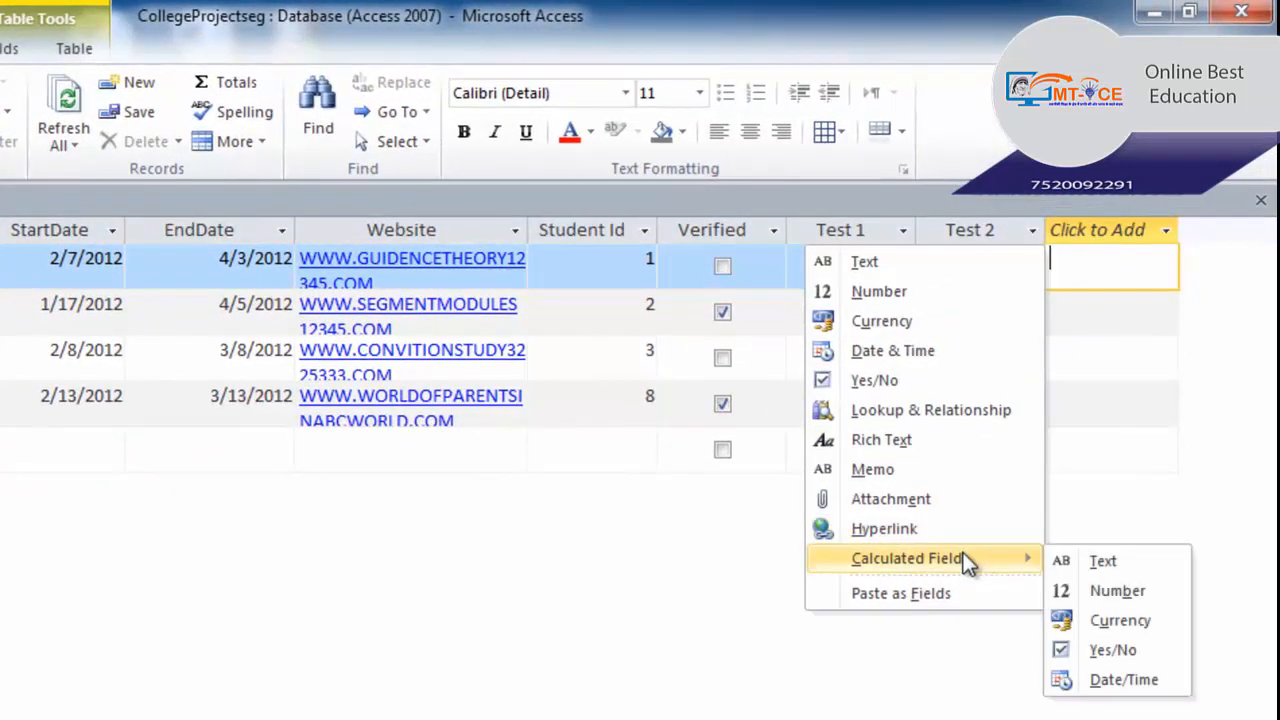
click(1113, 592)
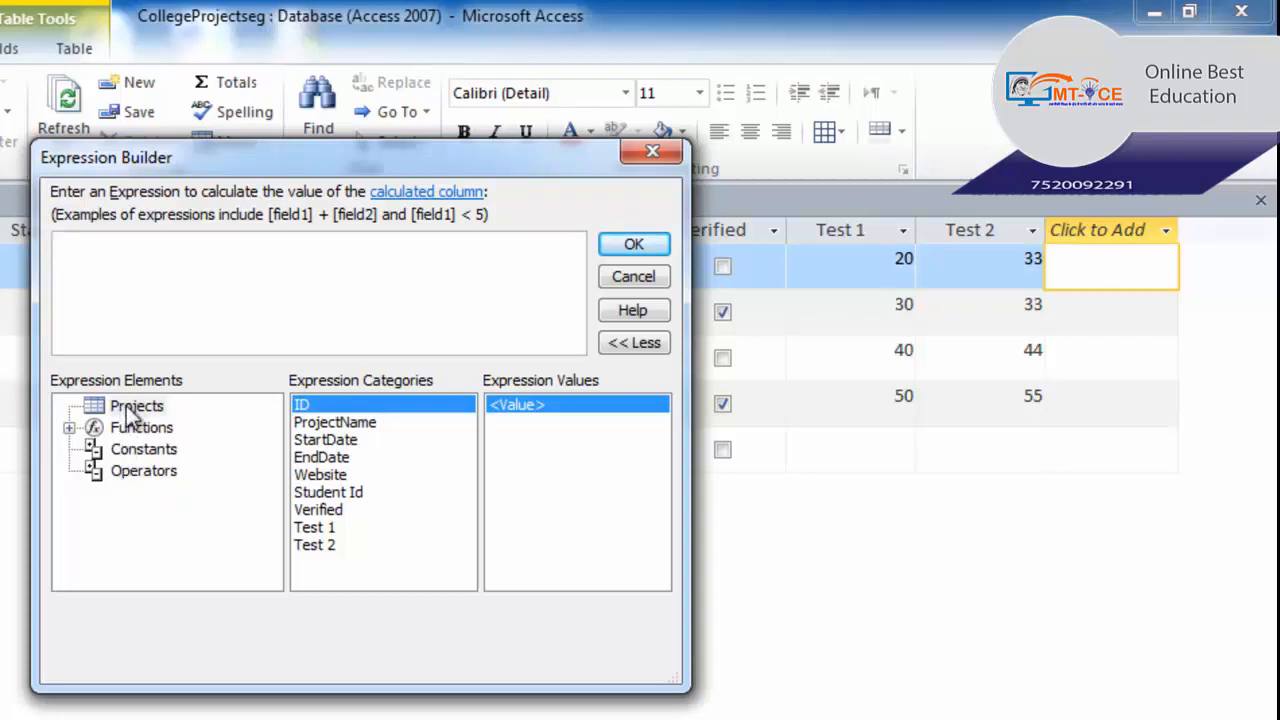
click(130, 412)
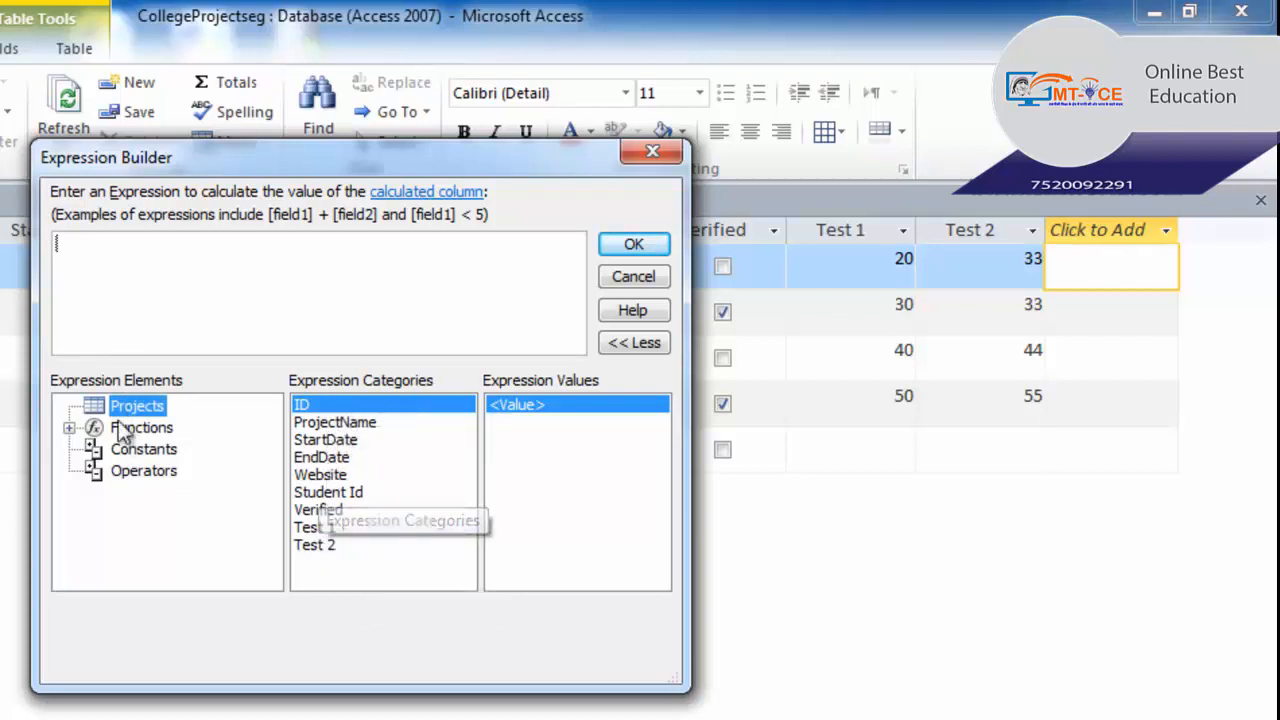
click(72, 428)
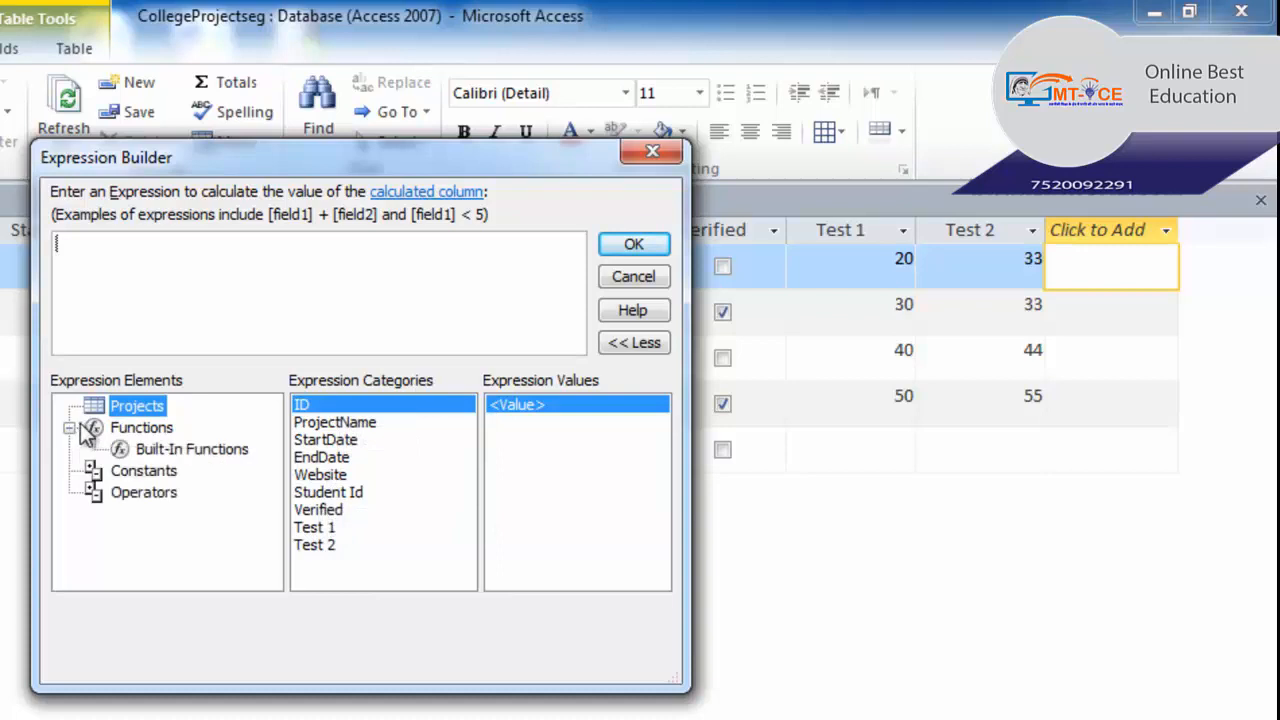
click(136, 447)
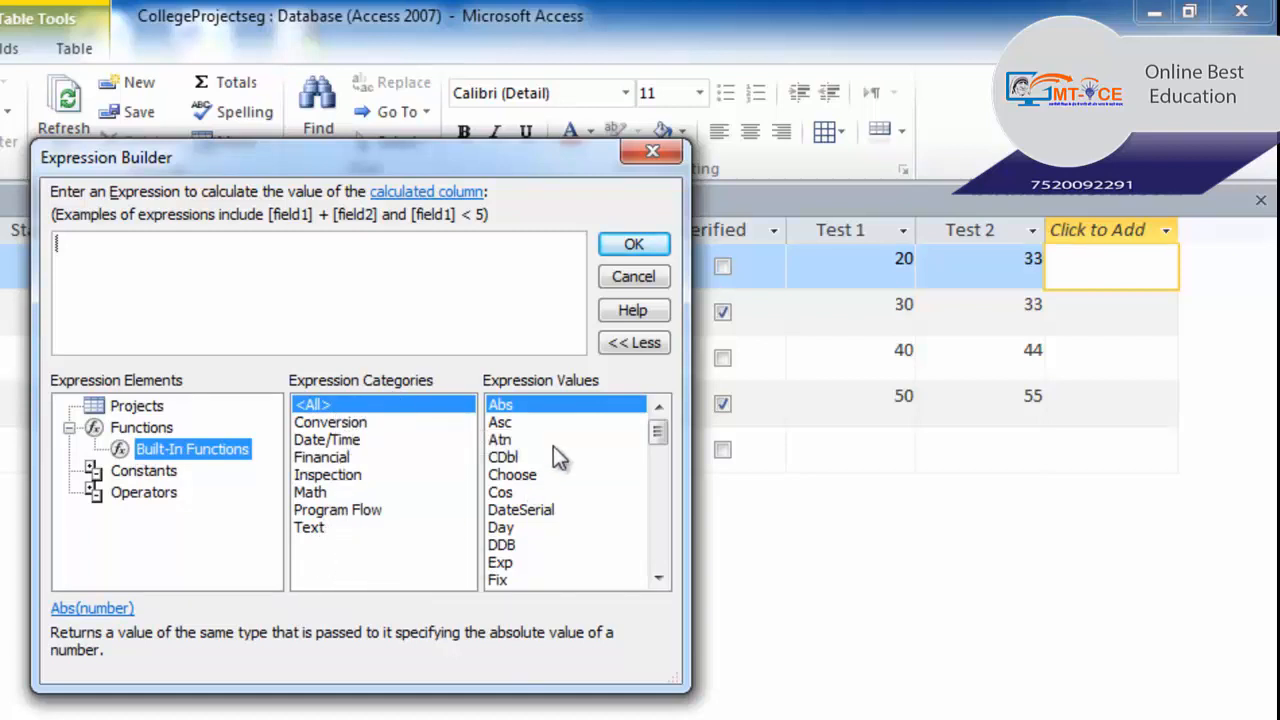
click(69, 429)
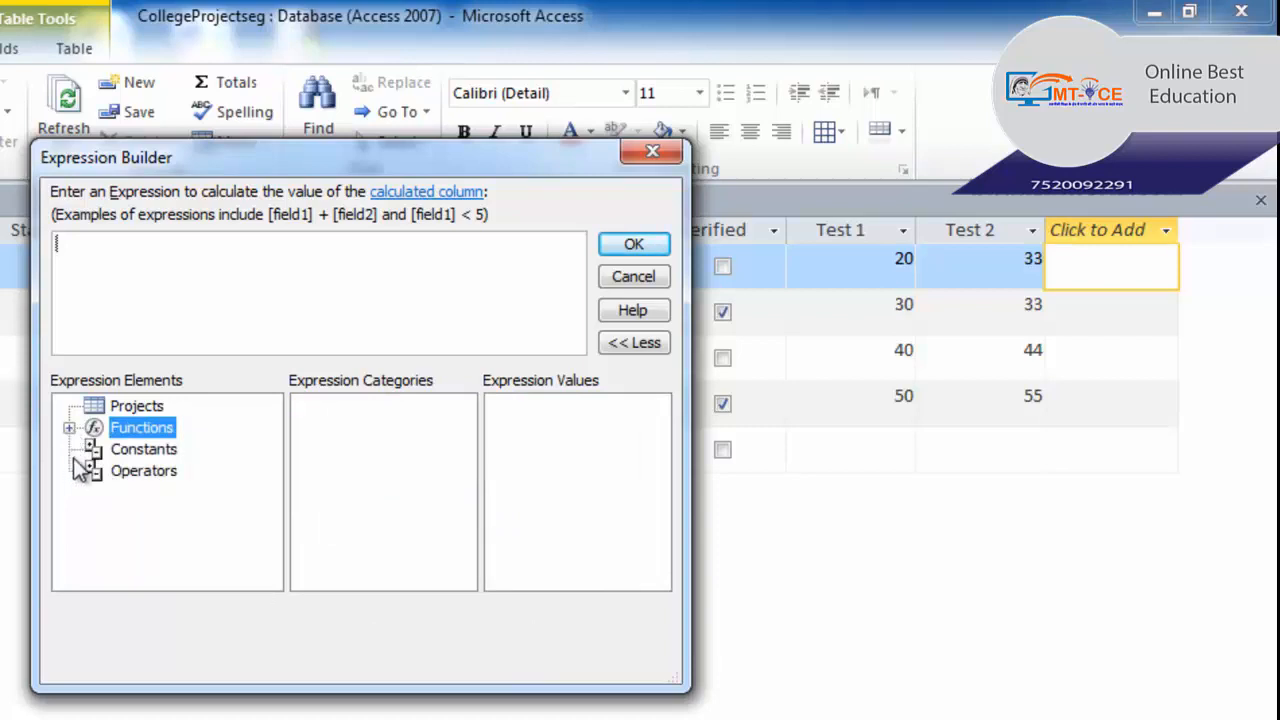
click(133, 452)
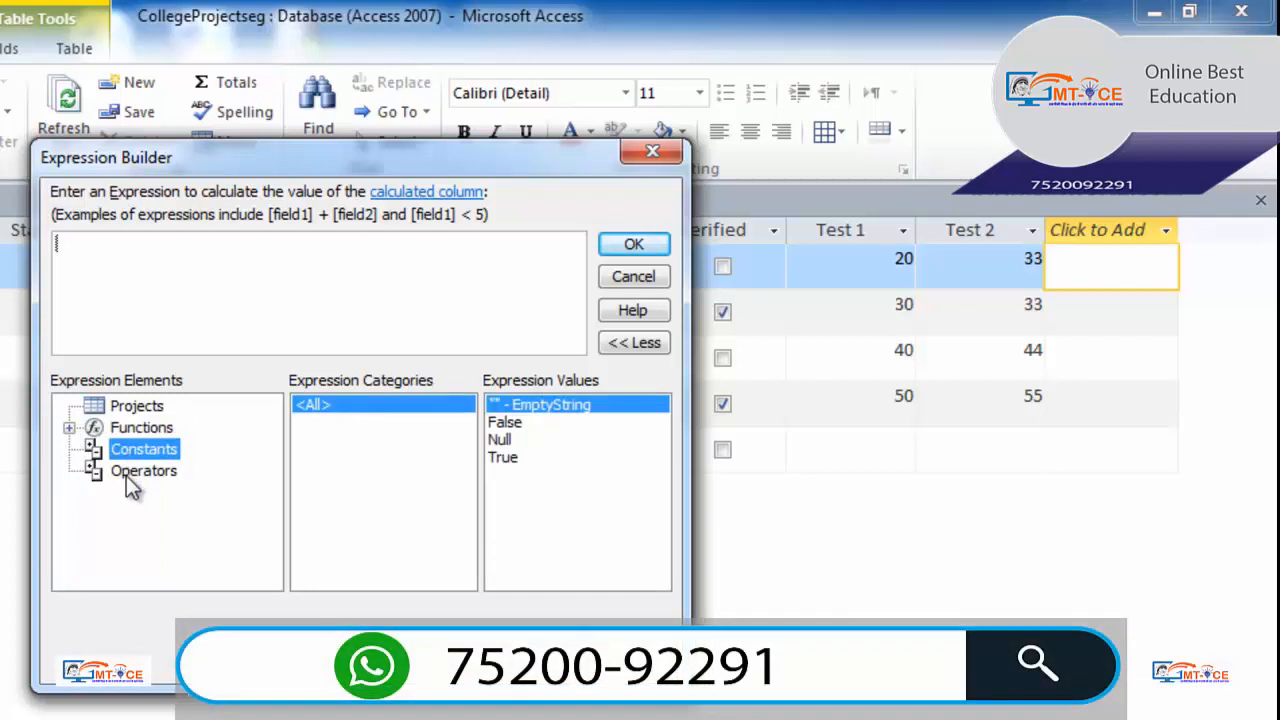
click(127, 476)
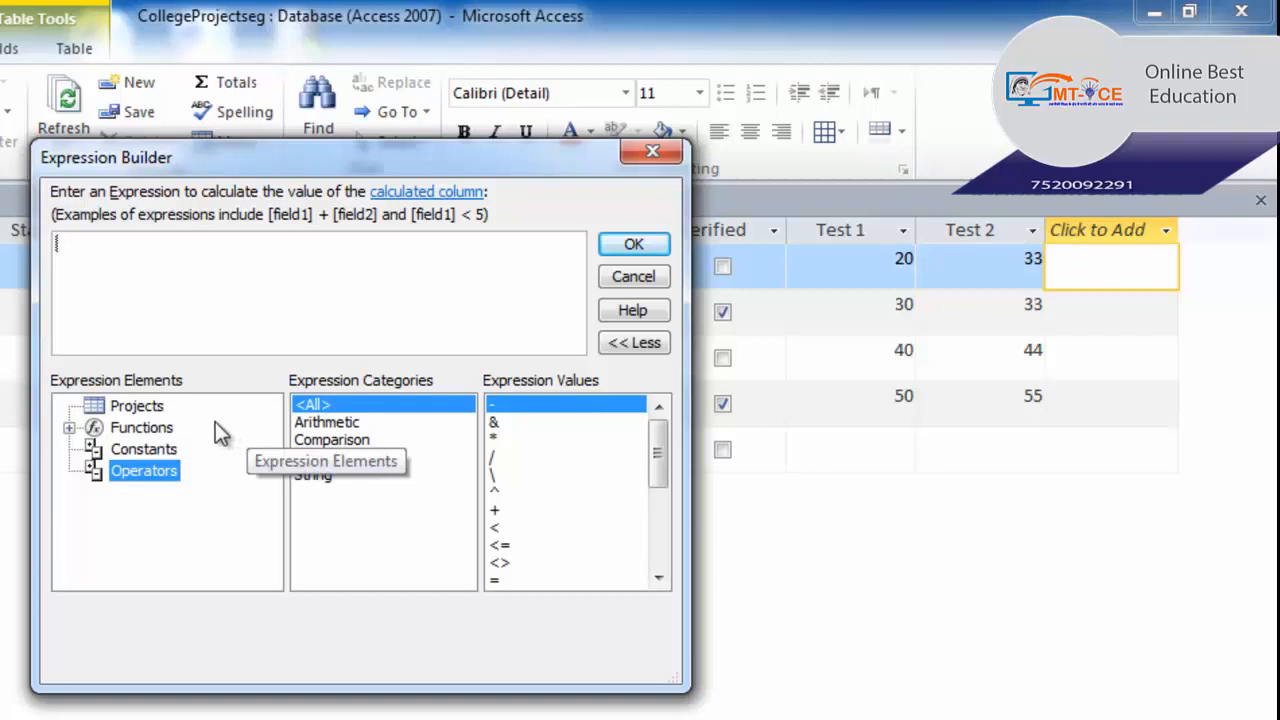
click(160, 414)
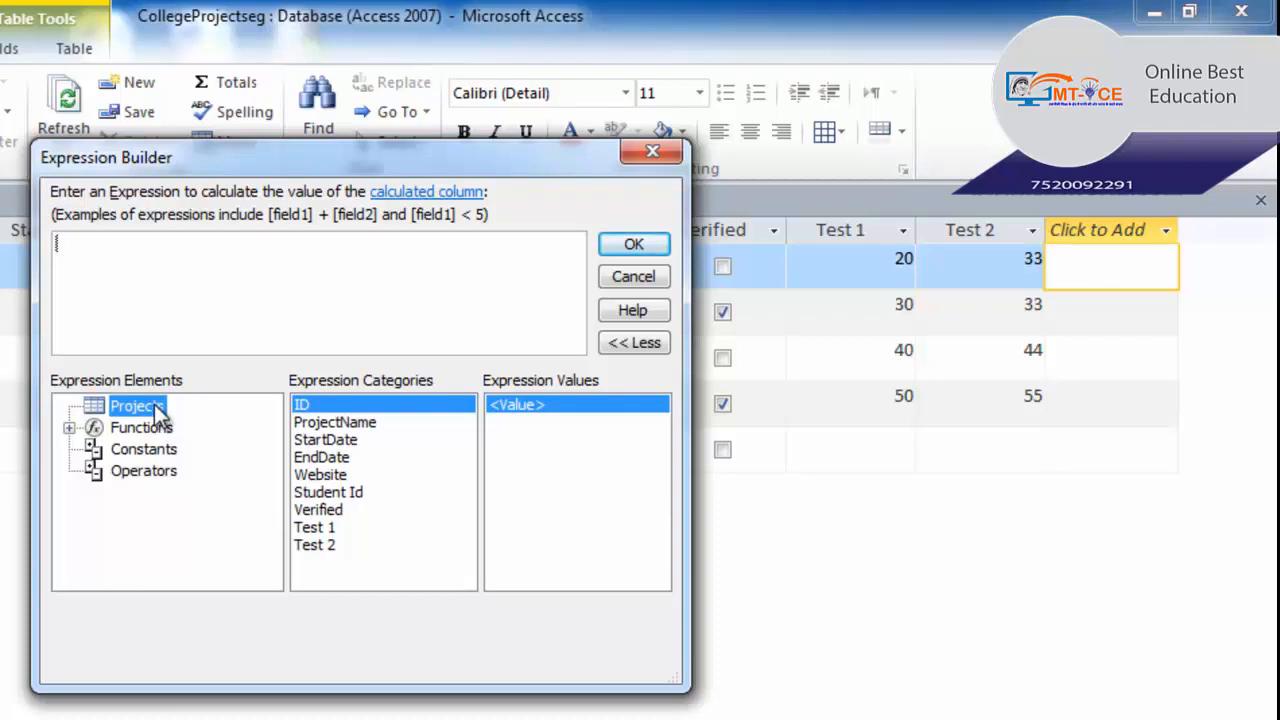
- Build the expression [Test 1] + [Test 2] and create the calculated column
double_click(316, 528)
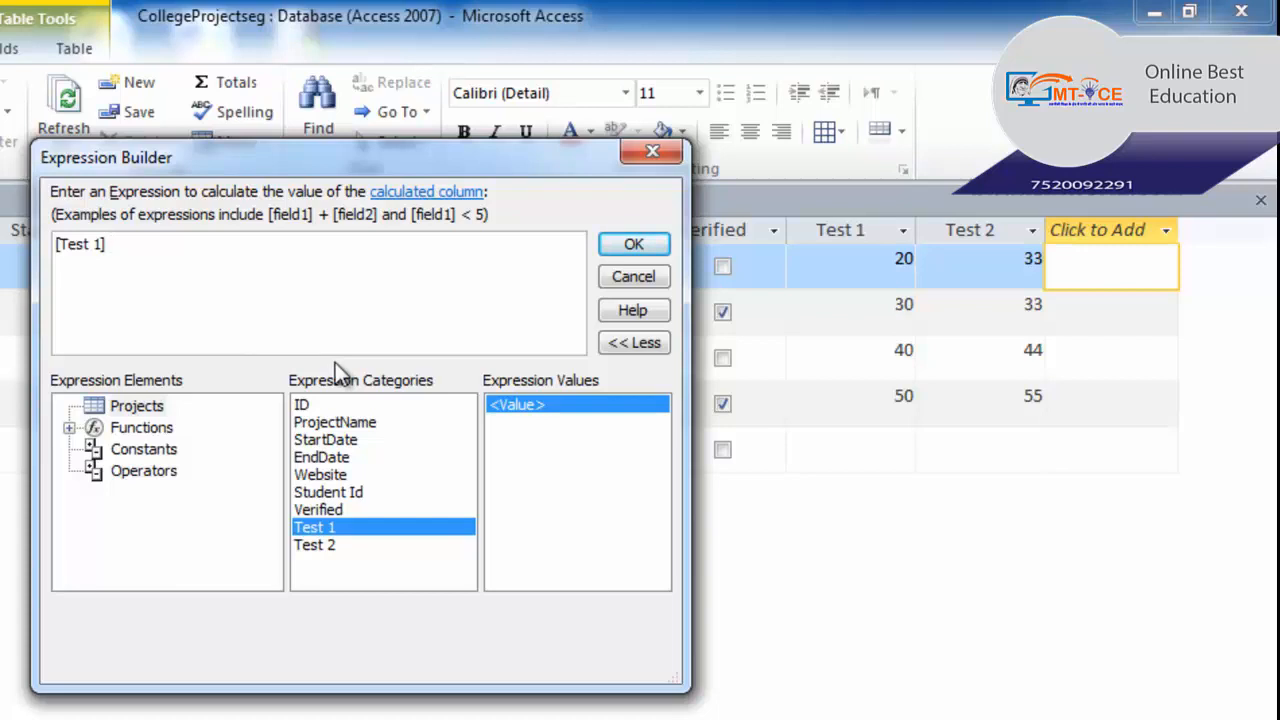
click(135, 471)
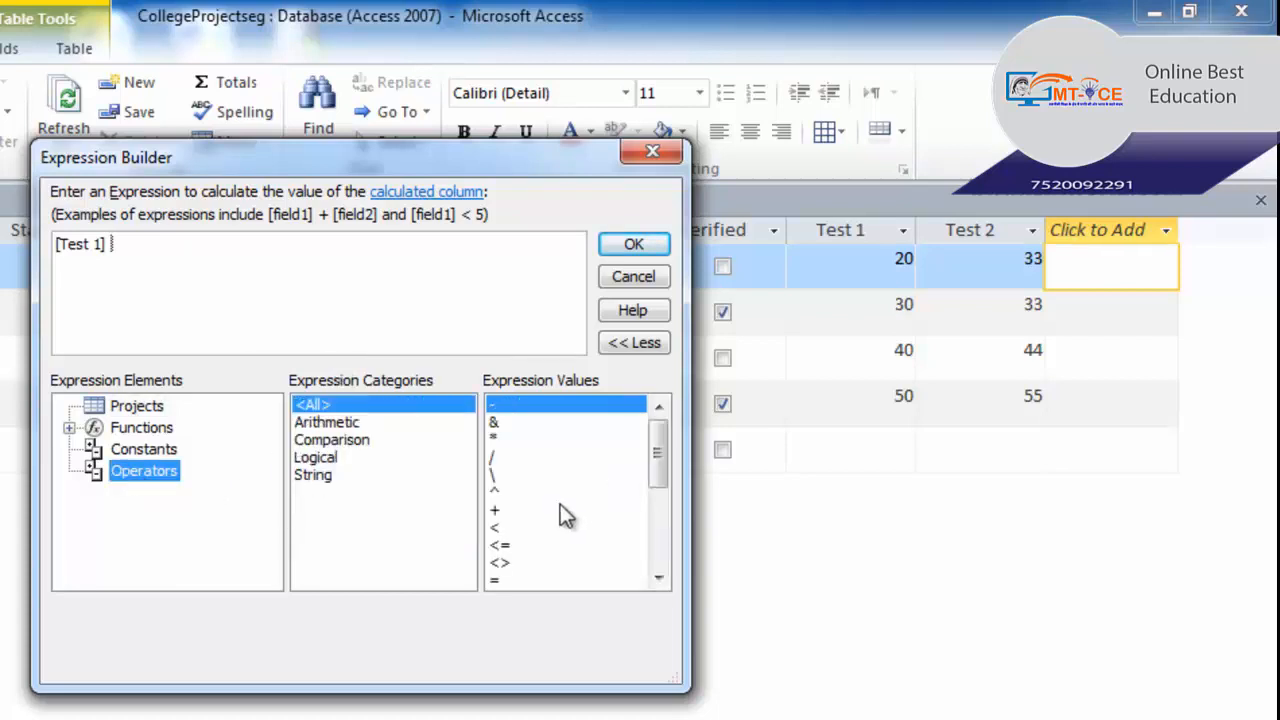
click(340, 423)
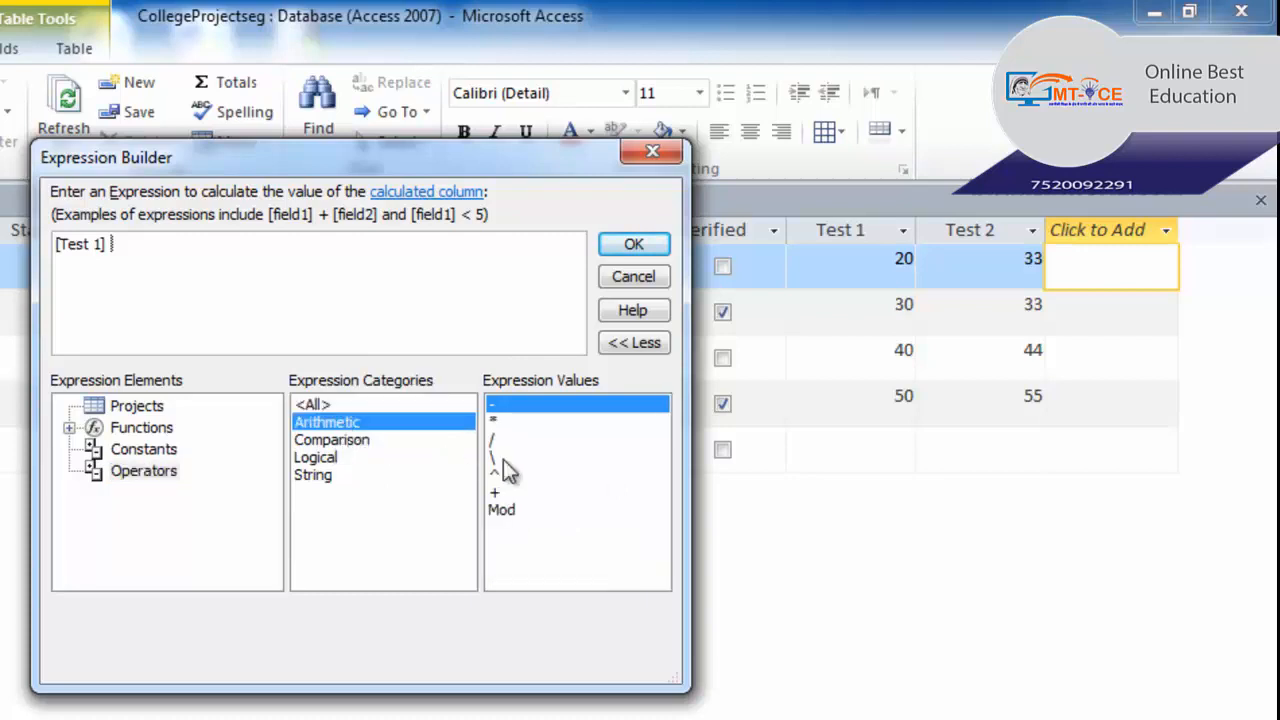
click(496, 490)
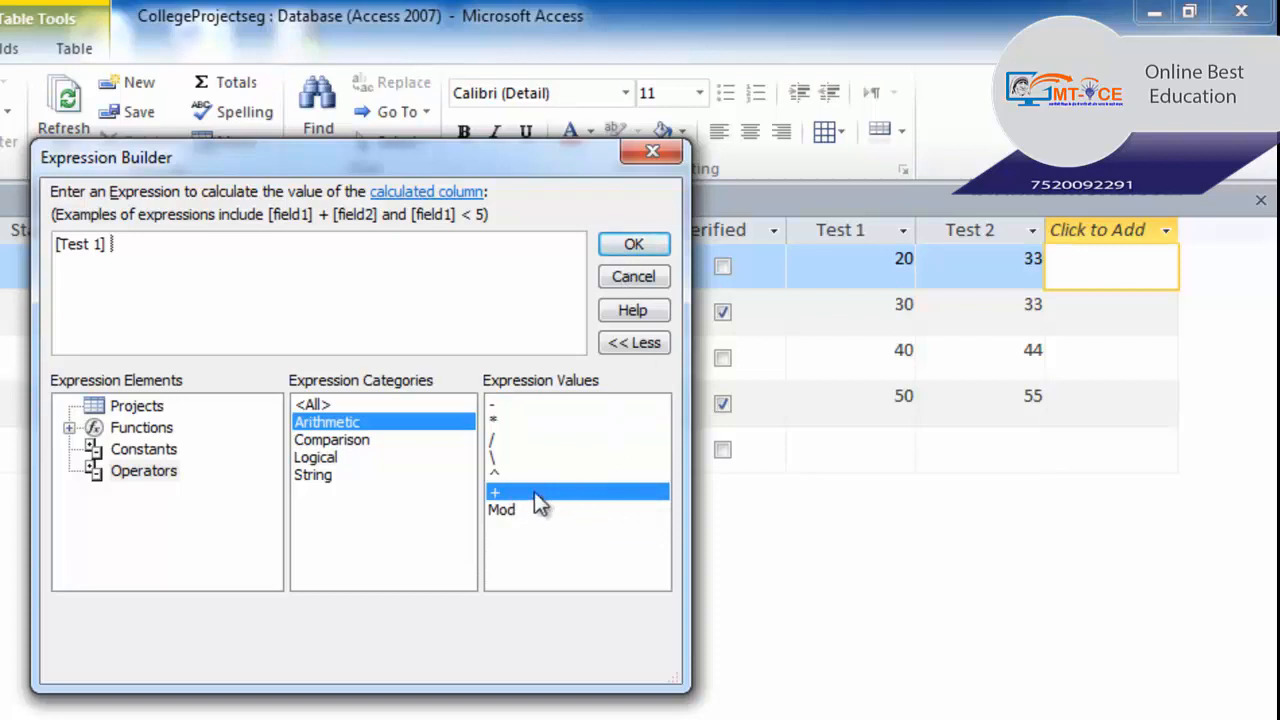
double_click(534, 491)
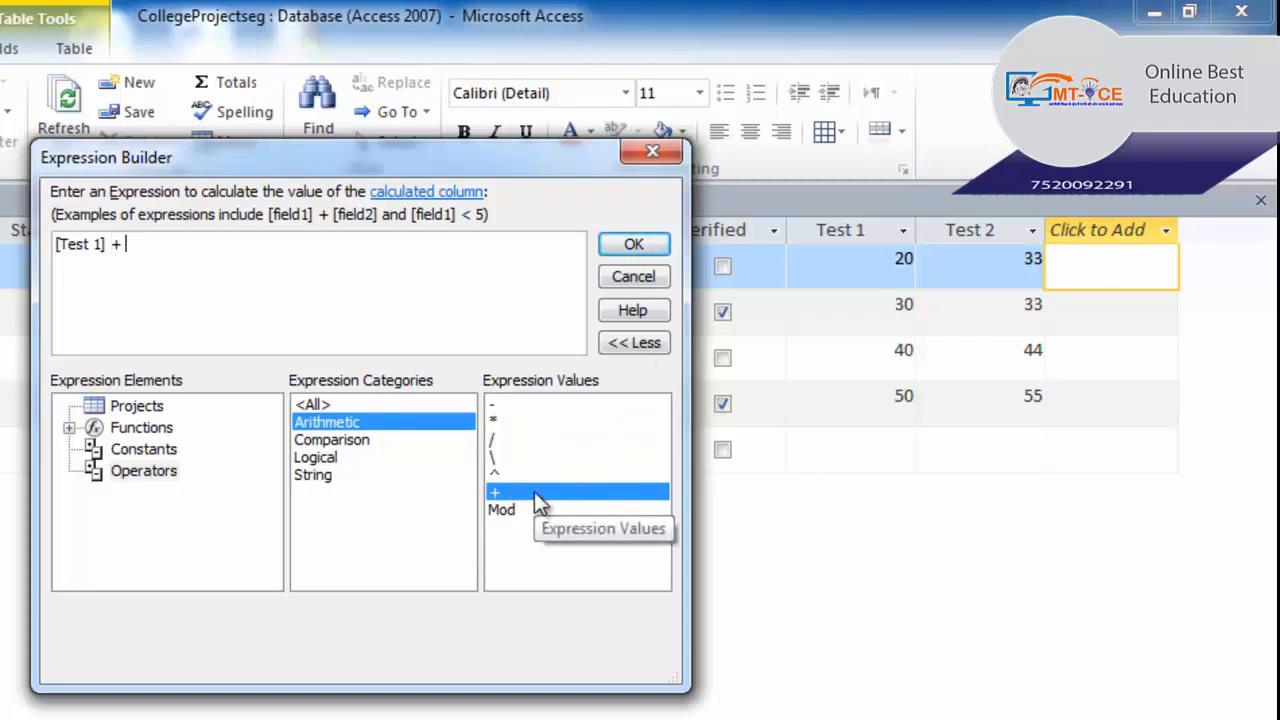
click(150, 410)
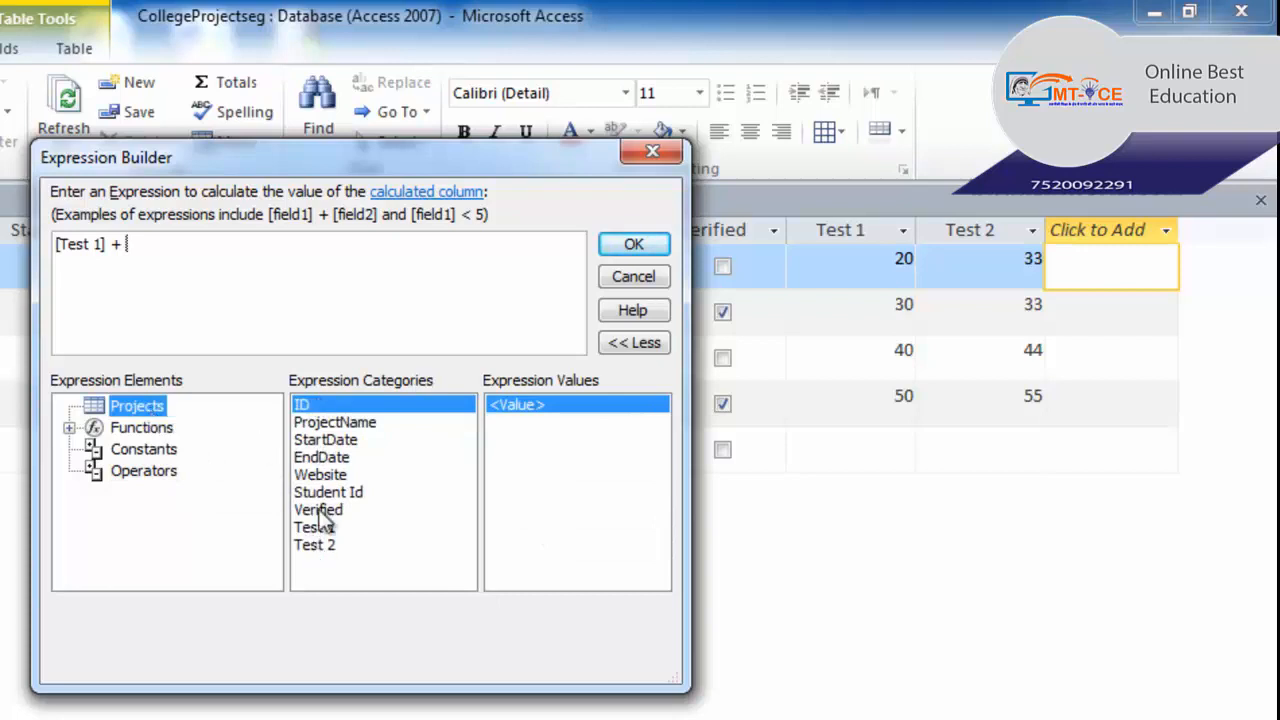
click(320, 546)
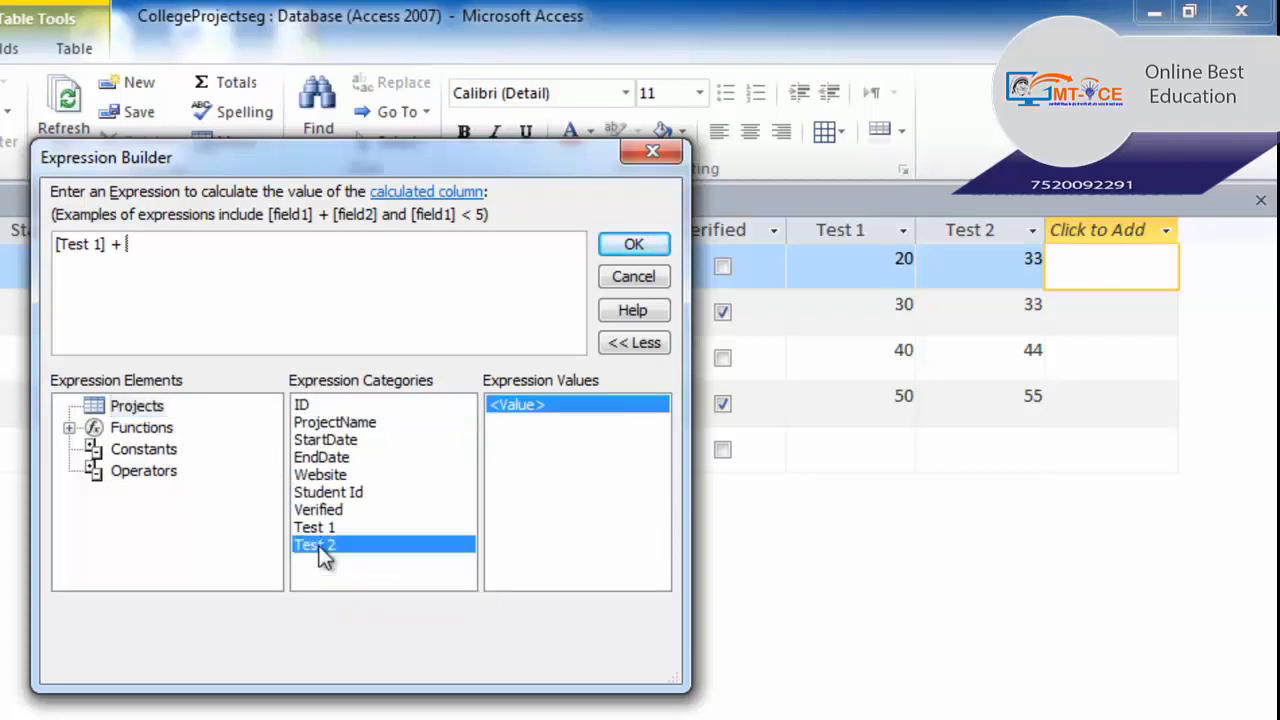
double_click(322, 546)
click(640, 246)
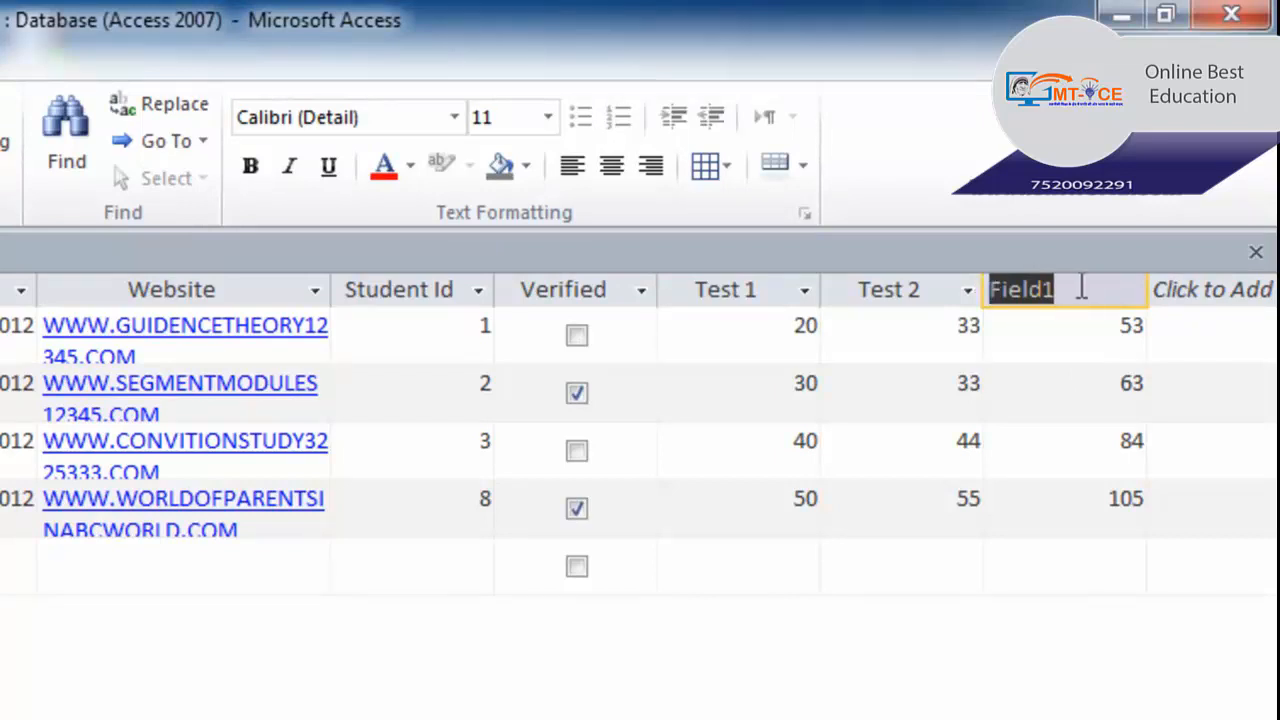
- Rename the Field1 column header to Marks
text(Mar)
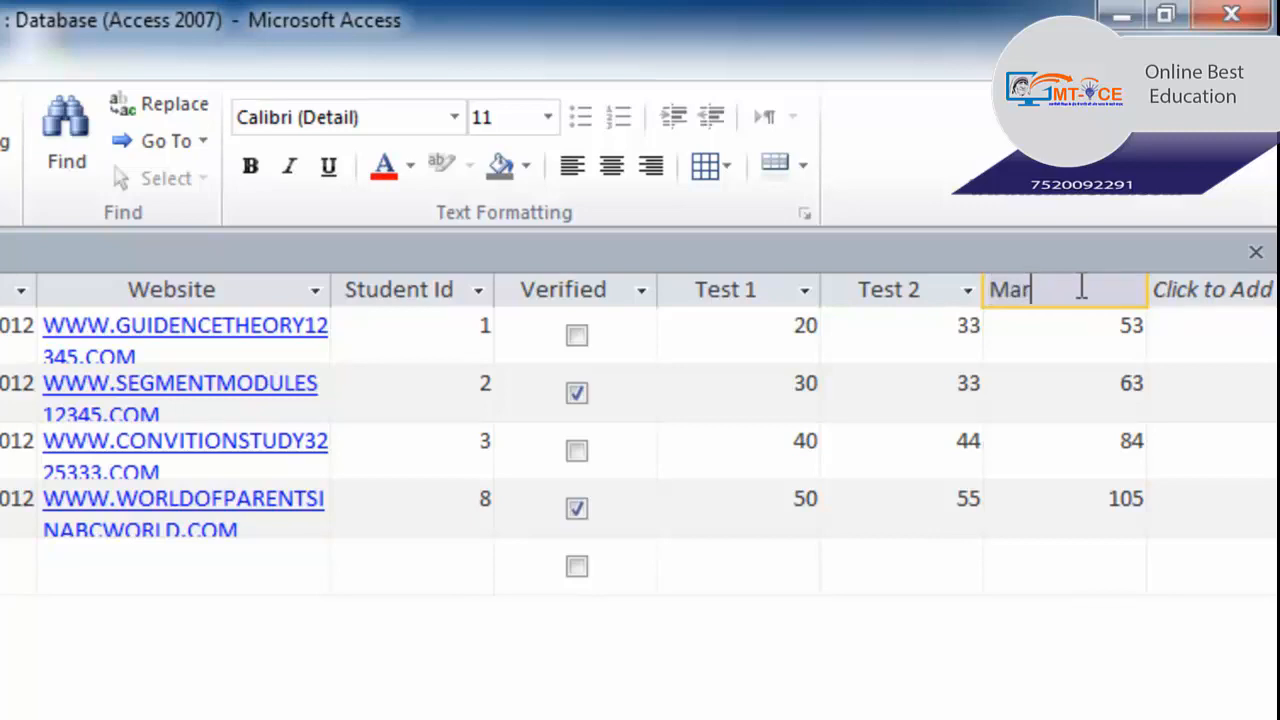
text(ks)
- Change the first project's Test 1 score from 20 to 35
click(775, 331)
click(775, 333)
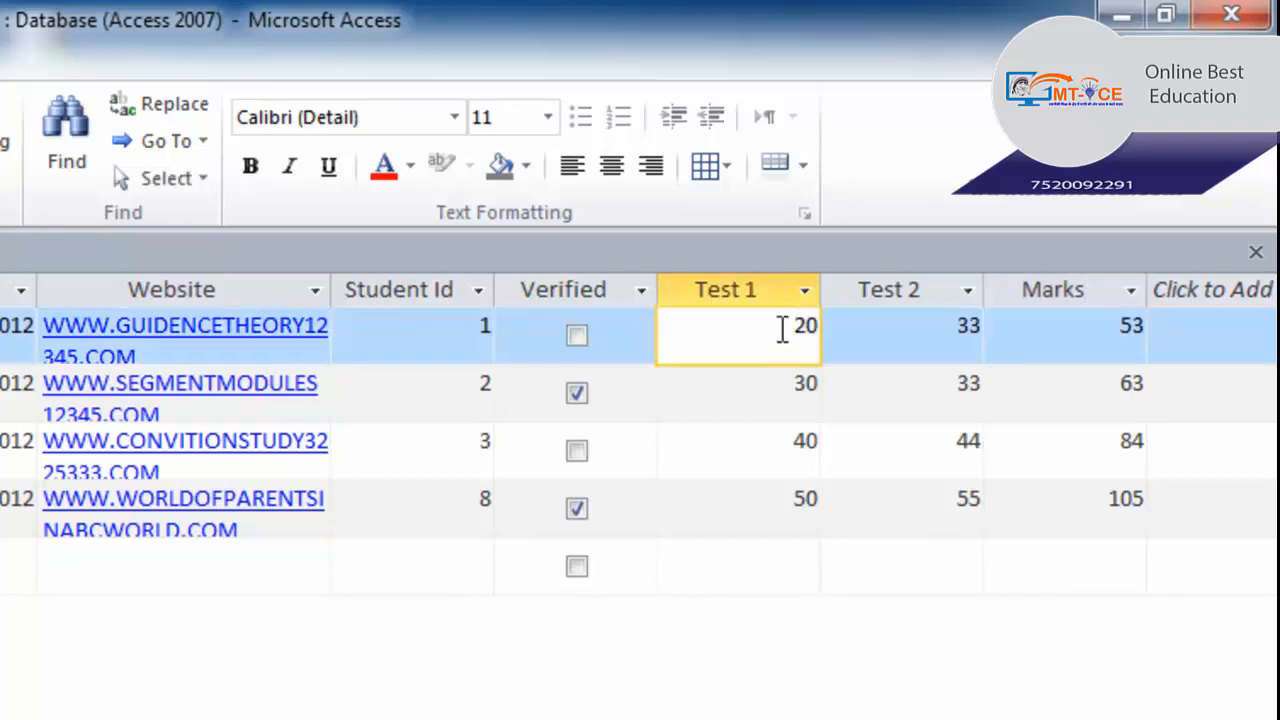
drag(782, 331, 851, 328)
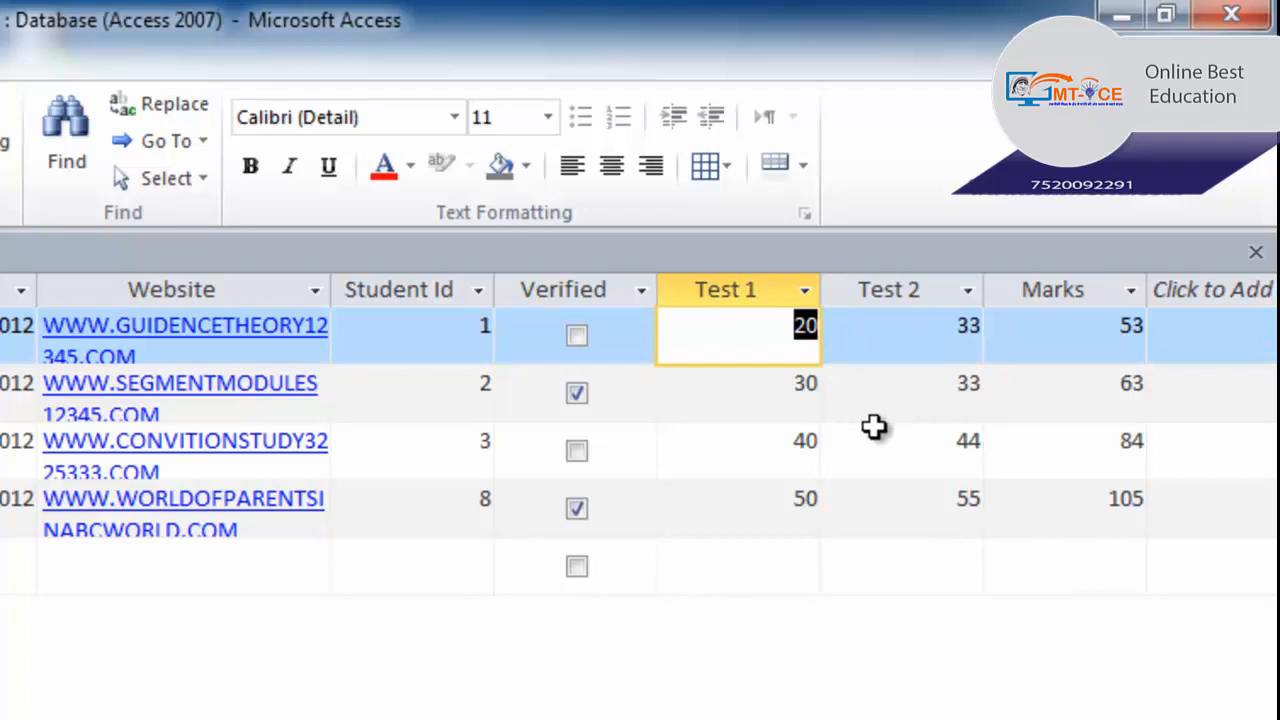
text(35)
key(Tab)
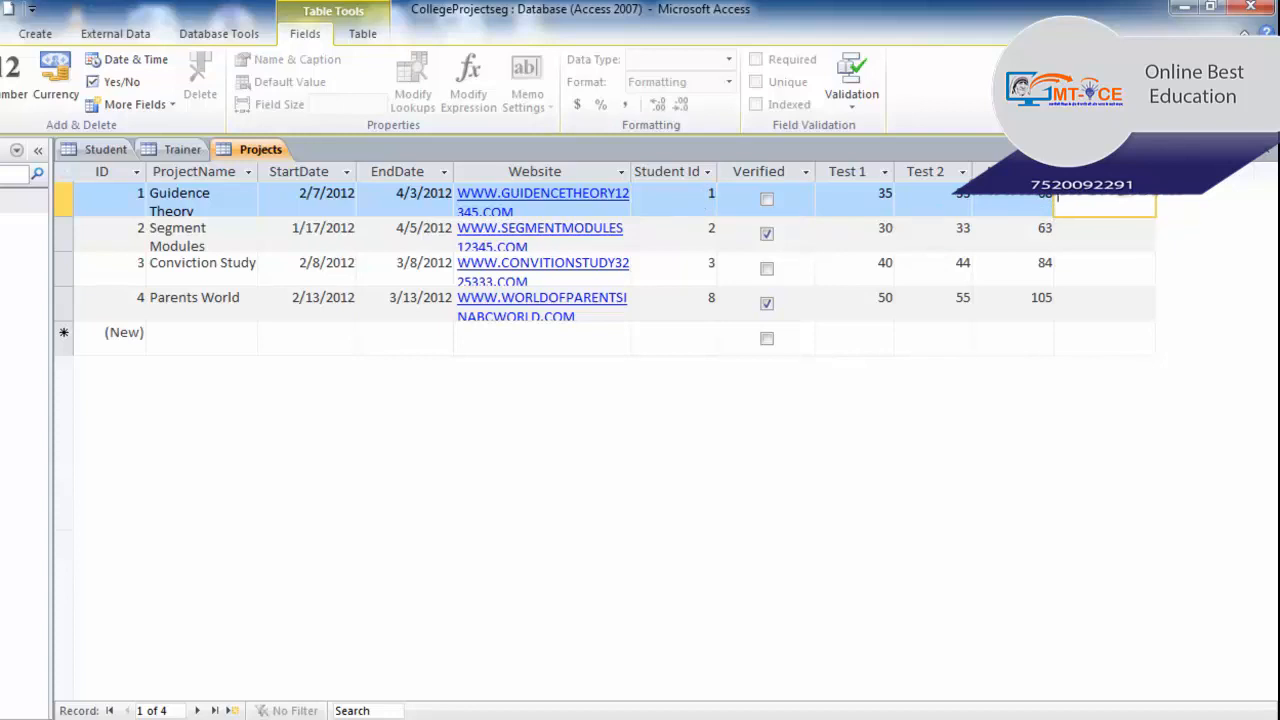
- Start a Lookup & Relationship column using values typed in by hand
click(1104, 172)
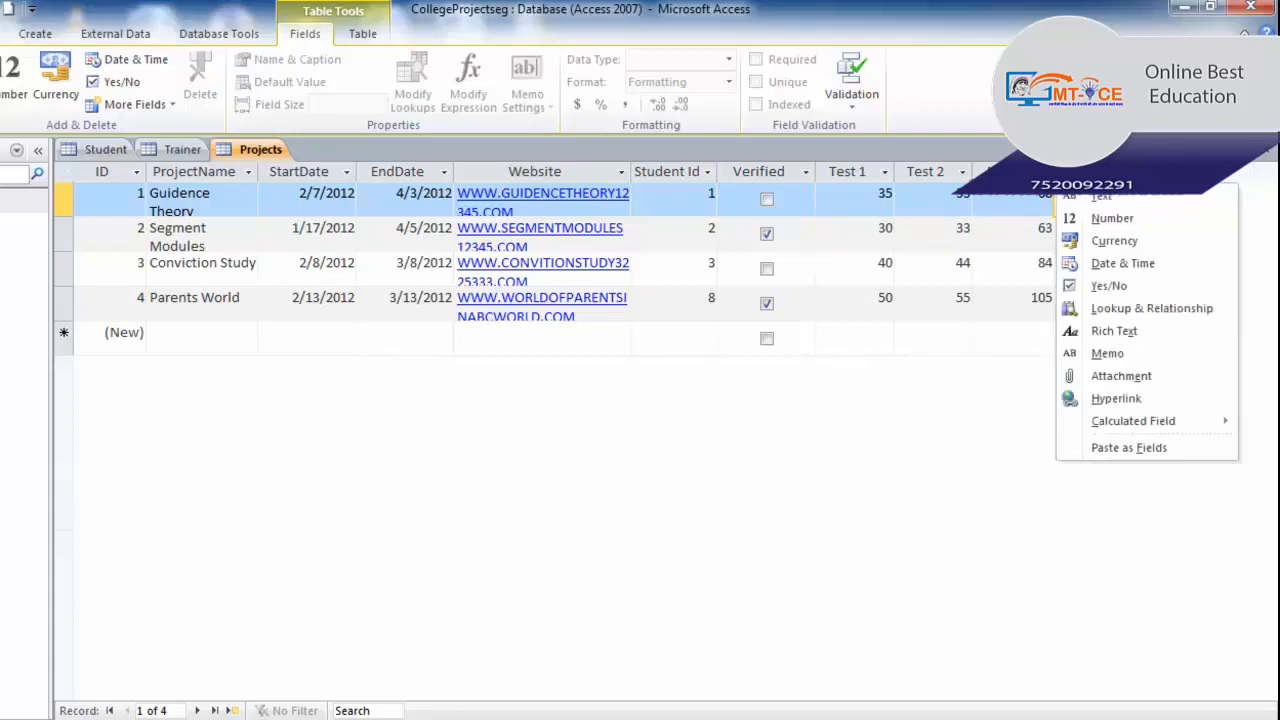
click(1119, 317)
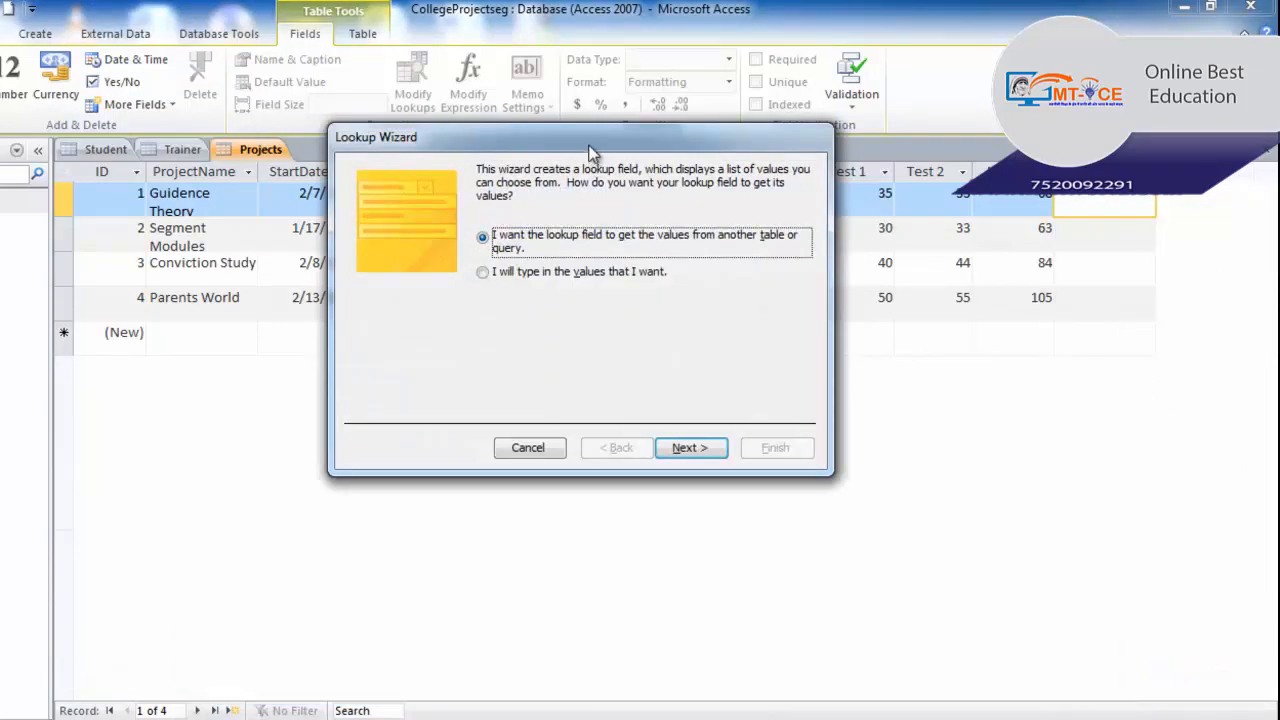
drag(590, 152, 588, 335)
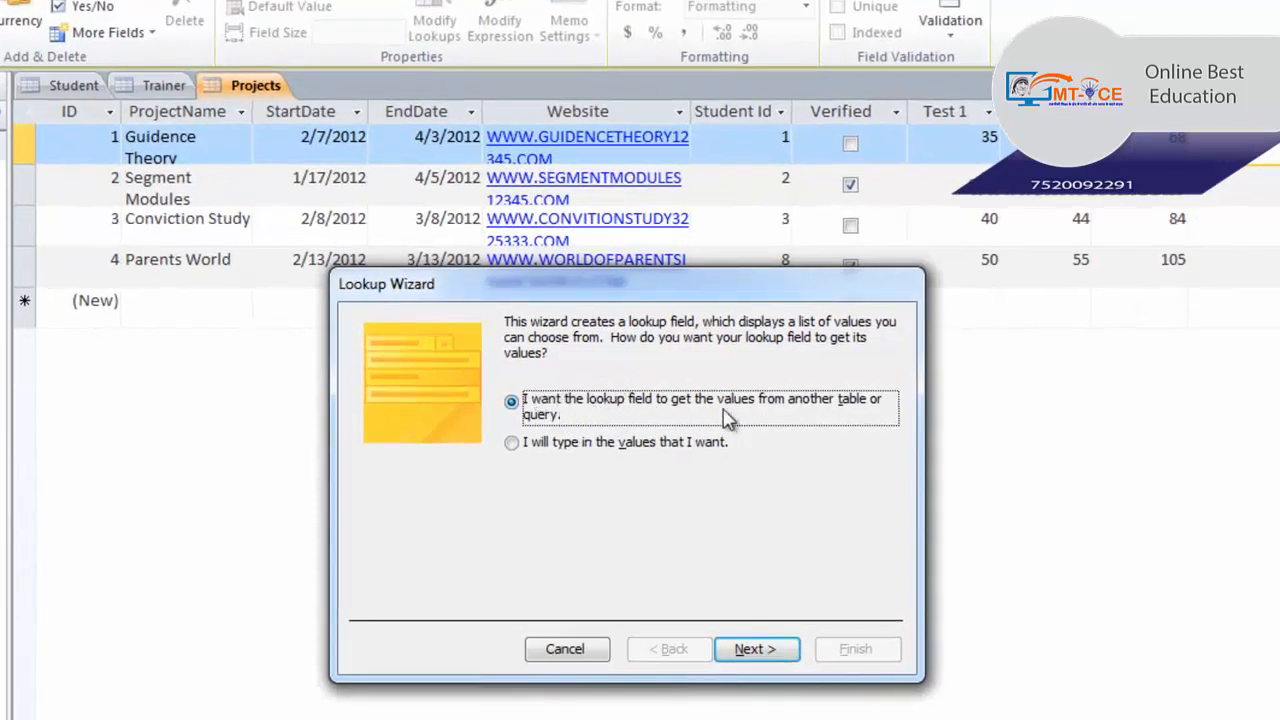
click(597, 452)
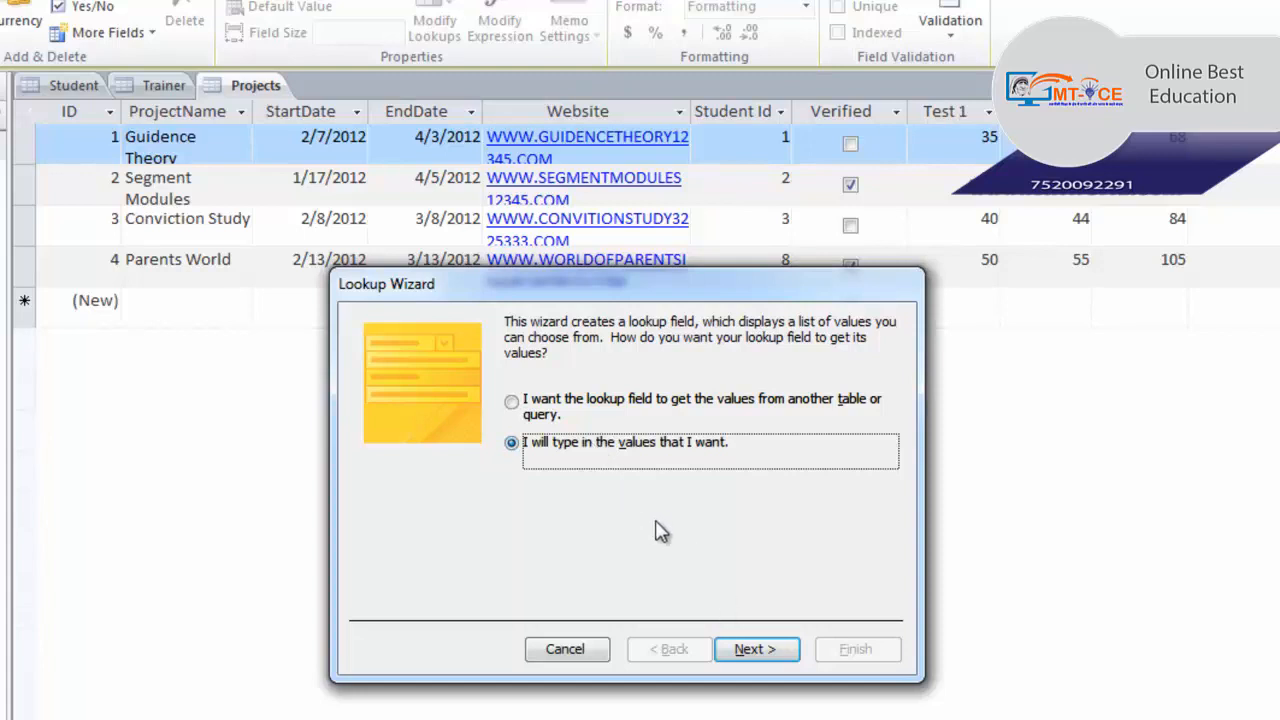
click(781, 675)
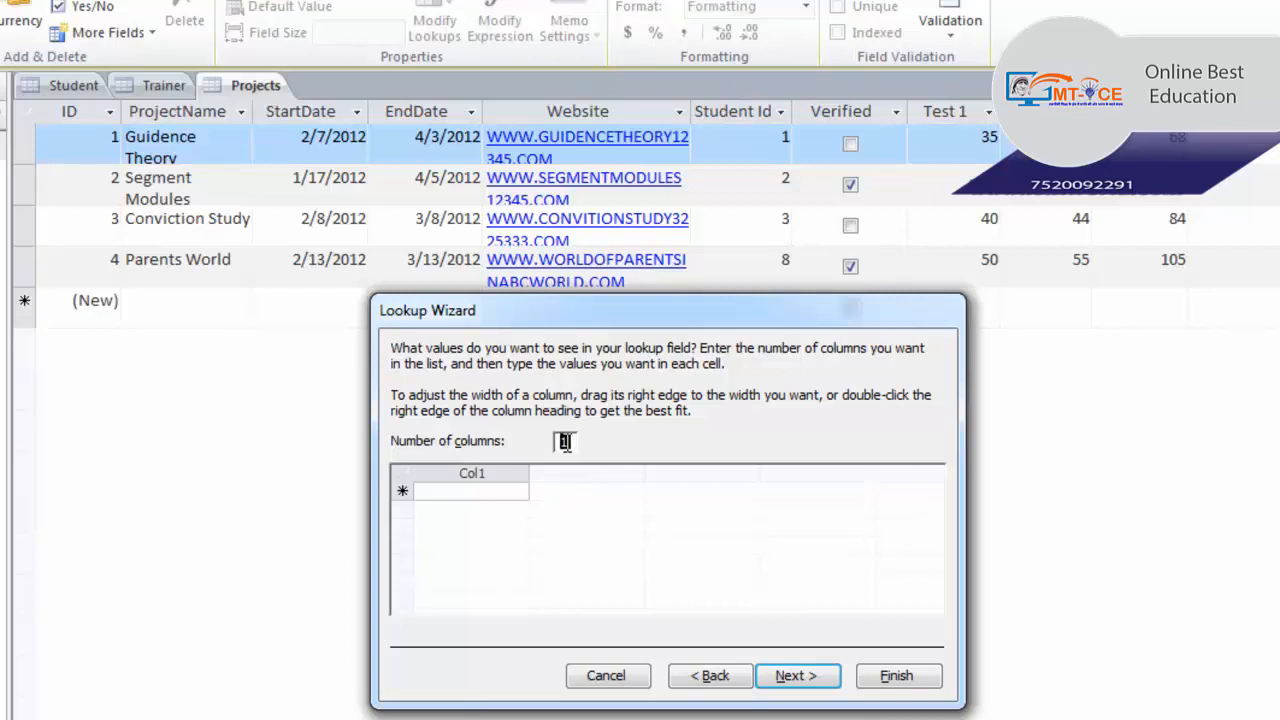
- Enter three trainer names, one per row, as the lookup's list values
click(494, 488)
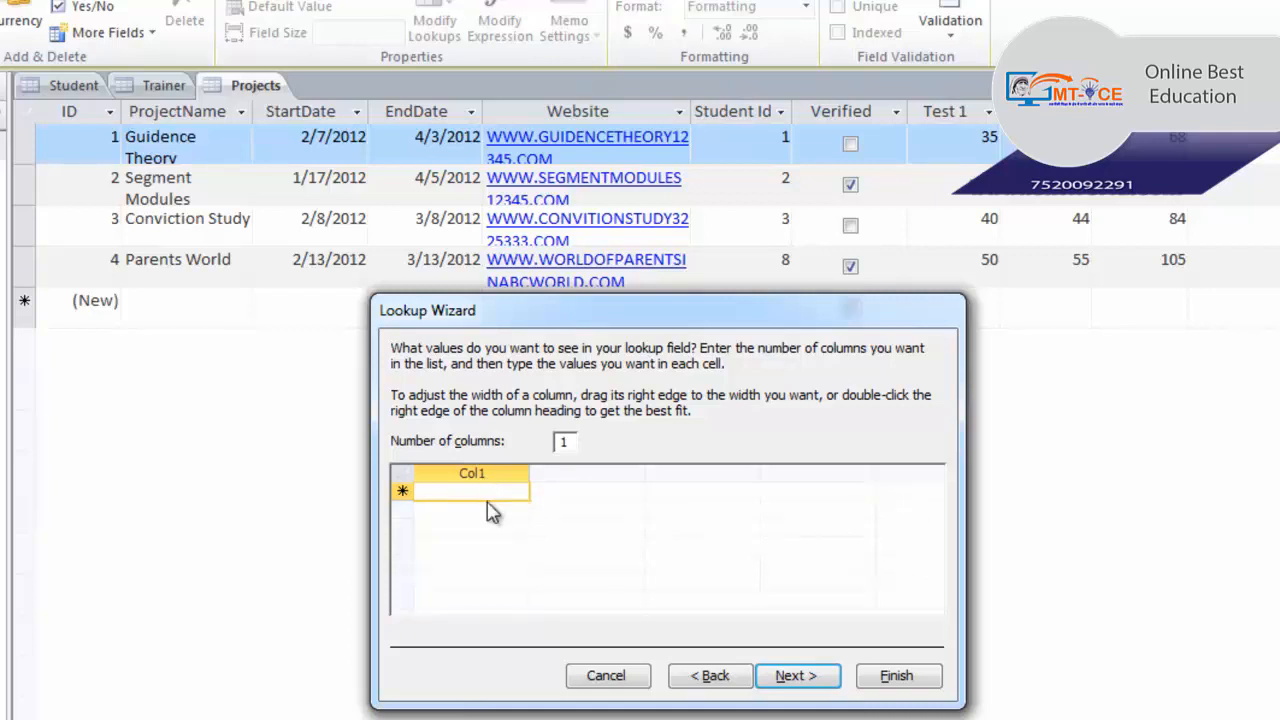
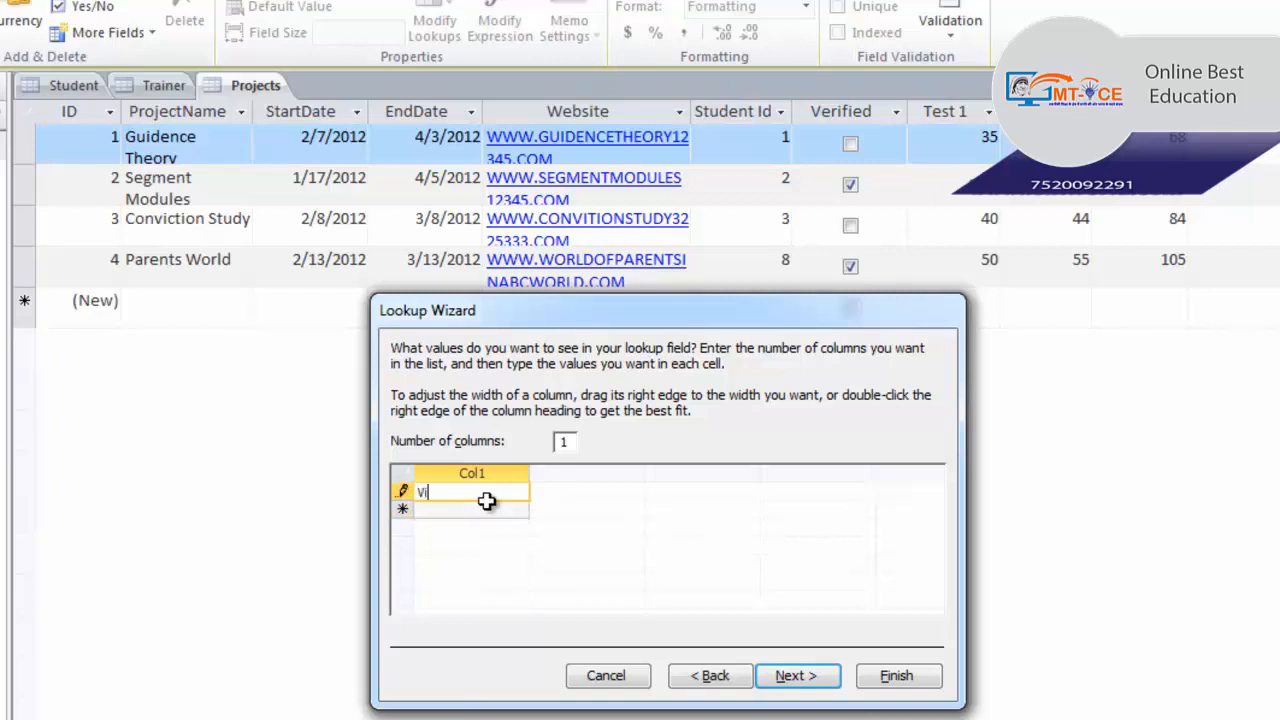
key(Return)
text(Ravi)
key(Return)
text(Sumit)
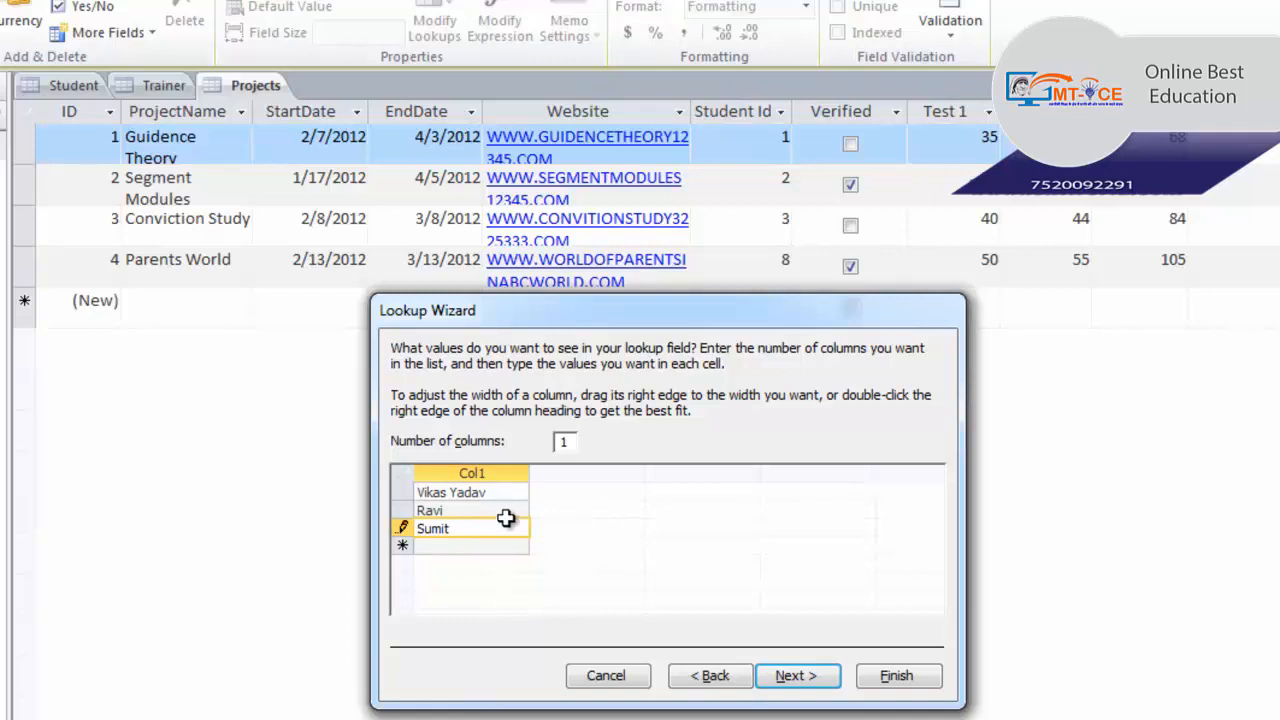
click(790, 676)
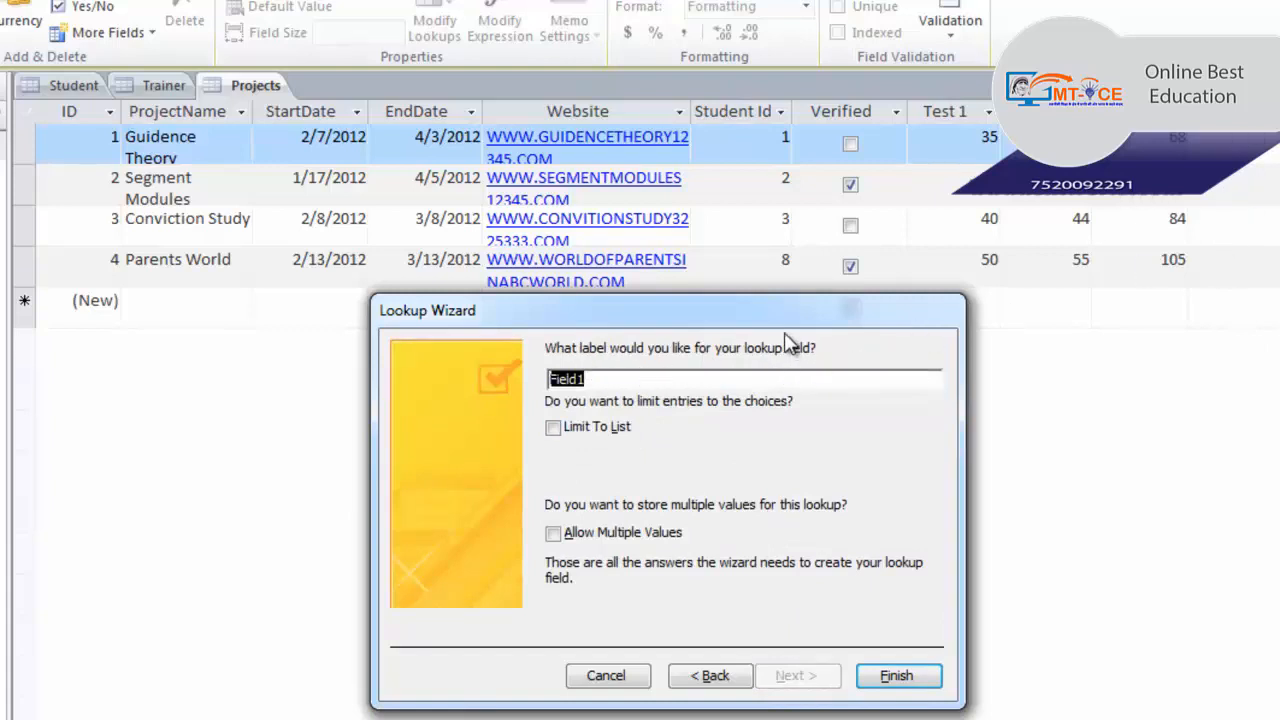
- Label the lookup column TrainerName and finish the wizard
text(TrainerName)
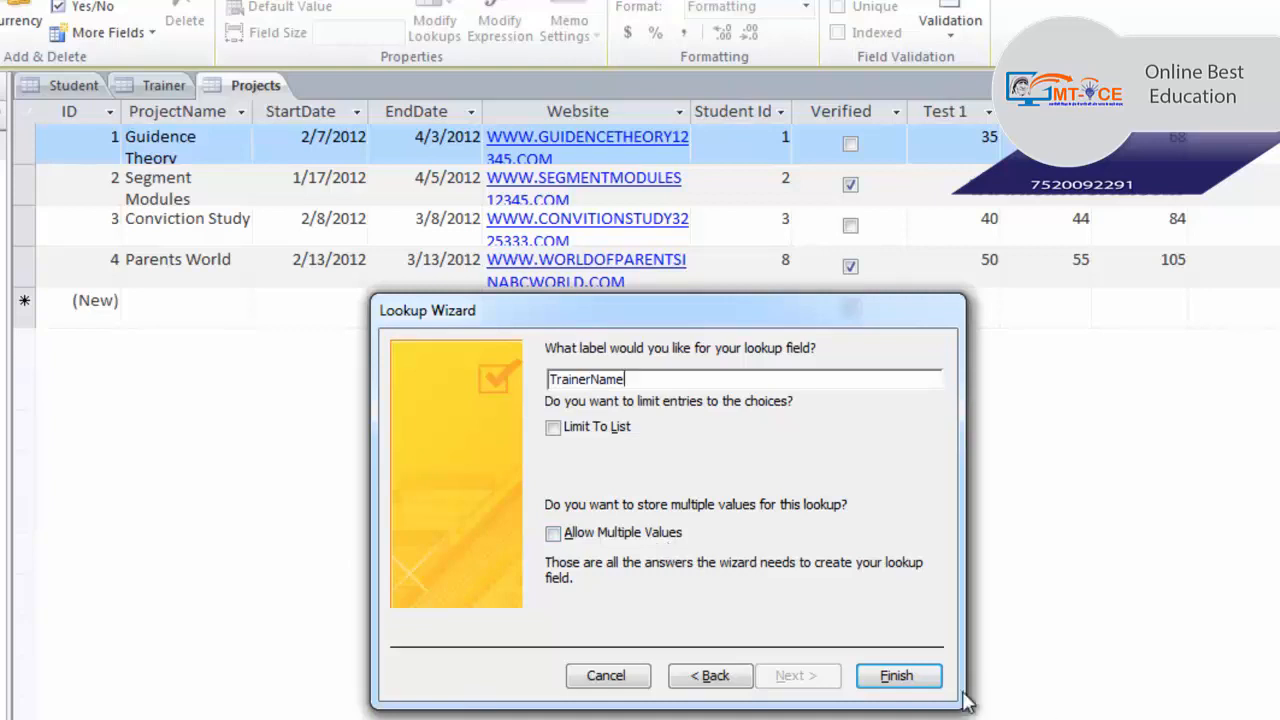
click(877, 678)
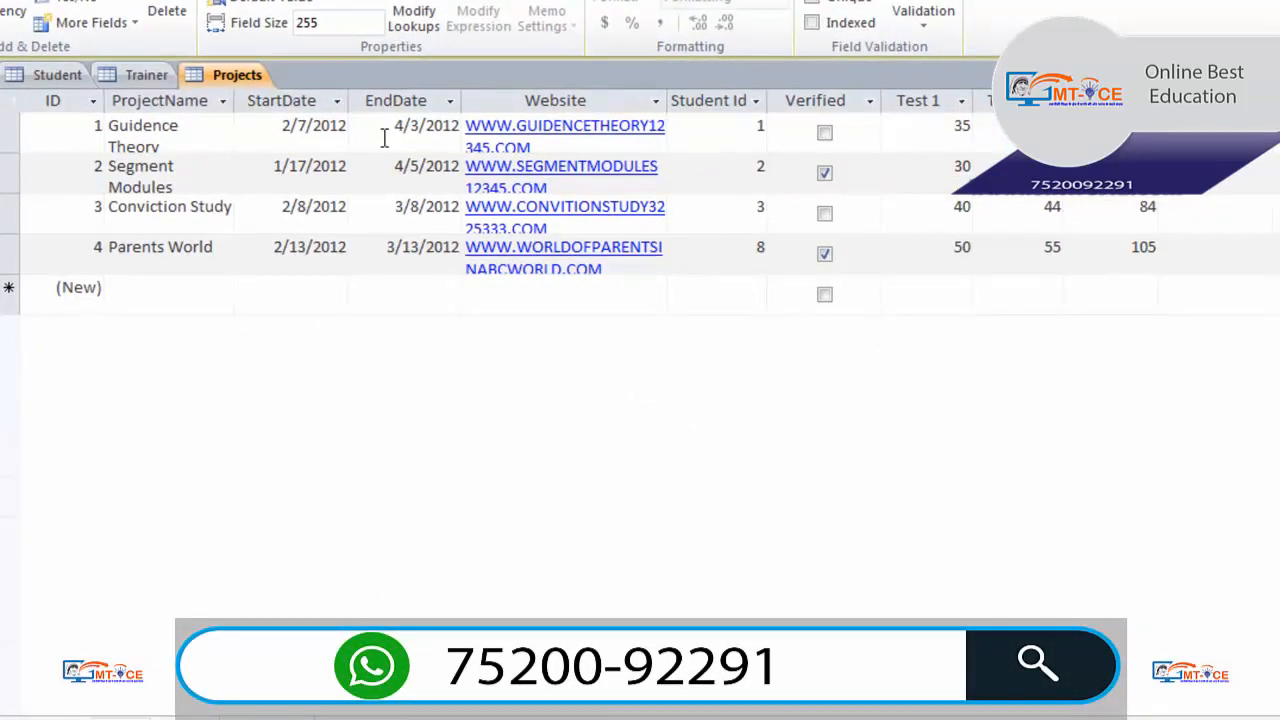
- Pick trainers from the TrainerName lookup list for the first and second projects
click(1241, 139)
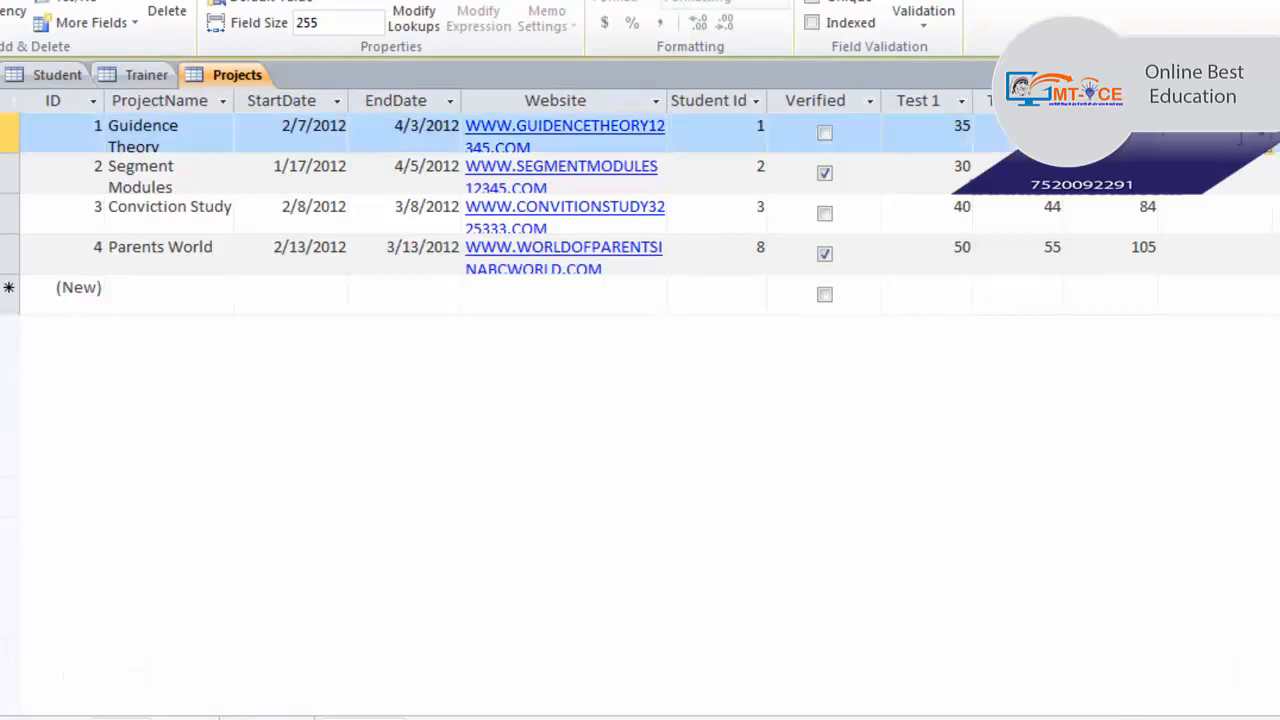
click(1266, 142)
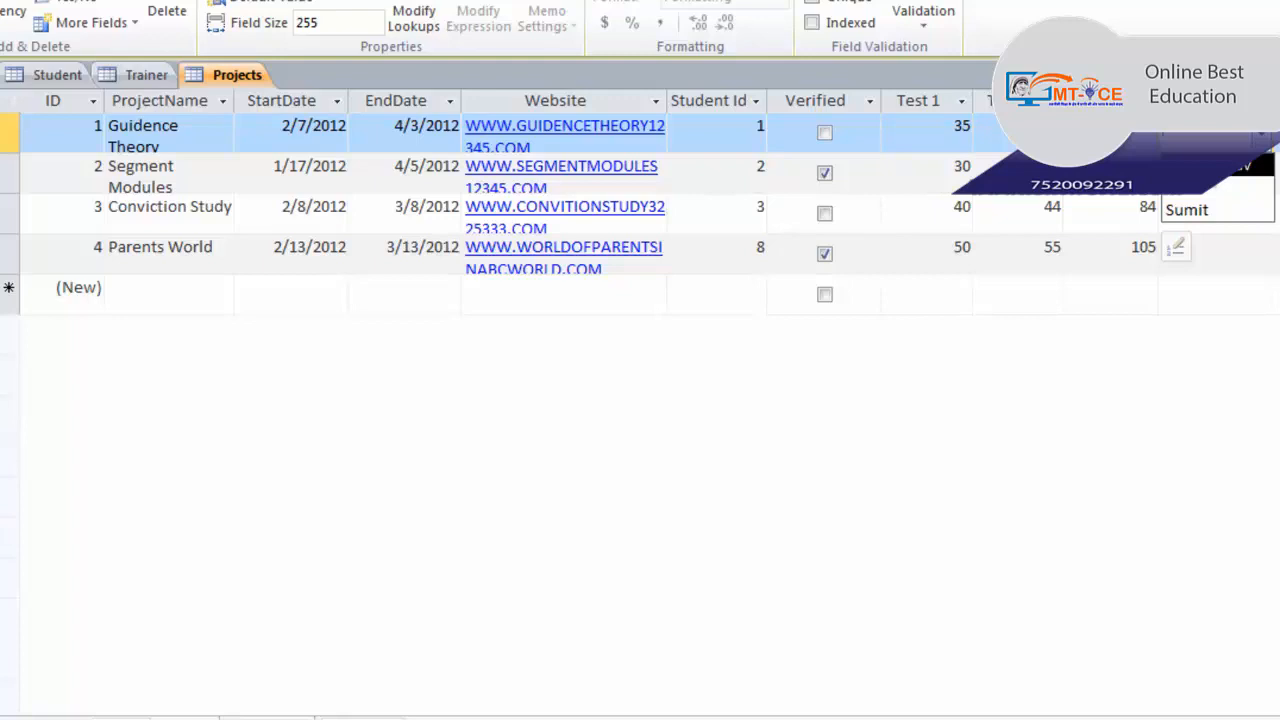
click(1208, 166)
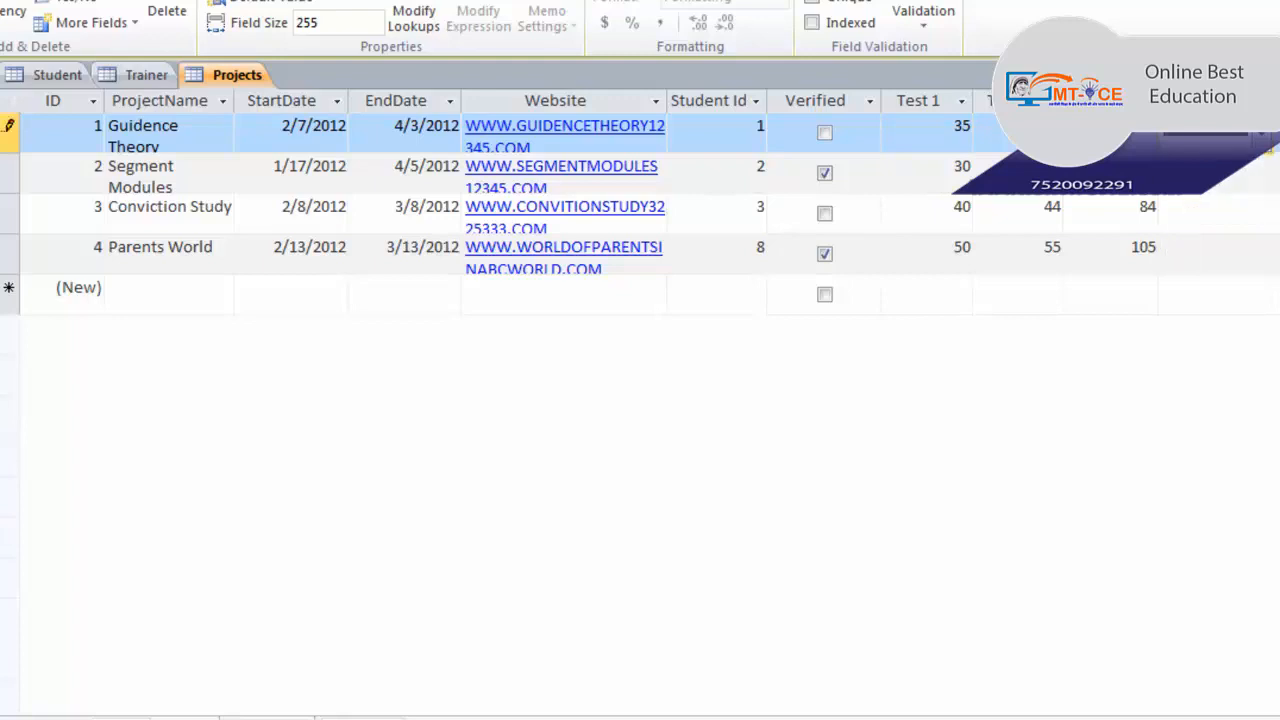
click(1250, 172)
click(1261, 173)
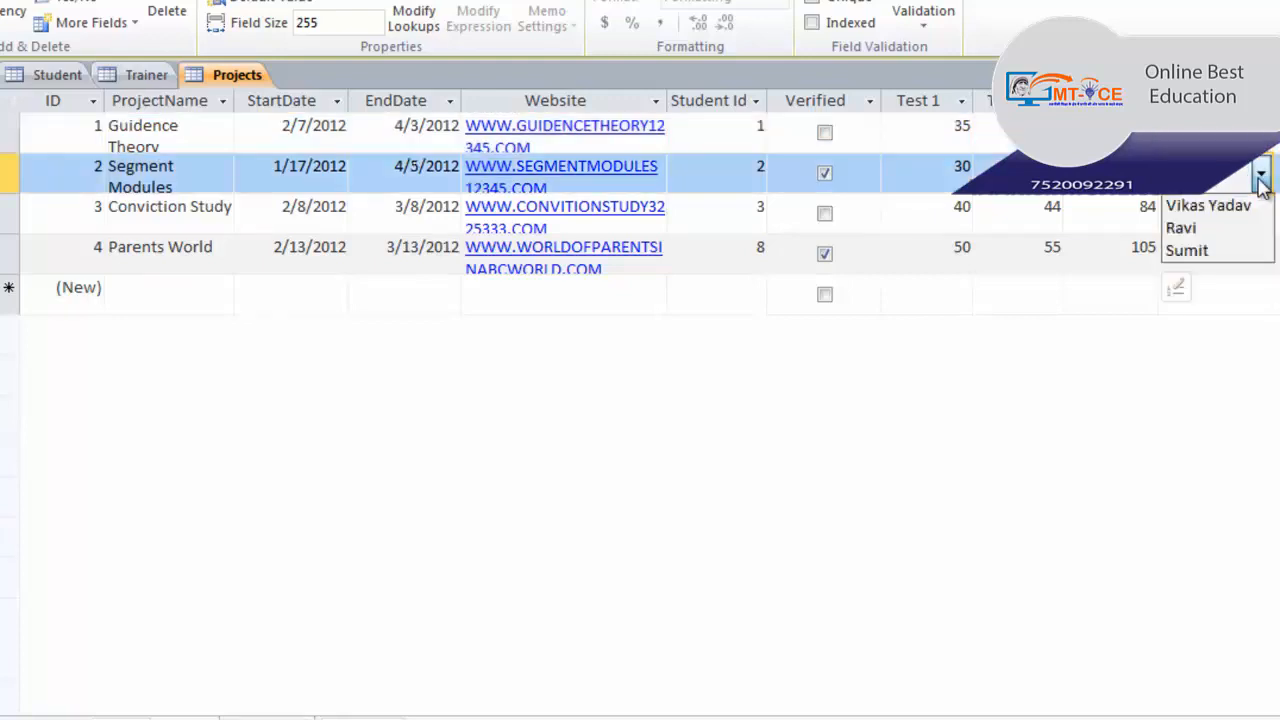
click(1222, 206)
- Assign trainers to the third and fourth projects, then compare the names against the Trainer table
click(1261, 213)
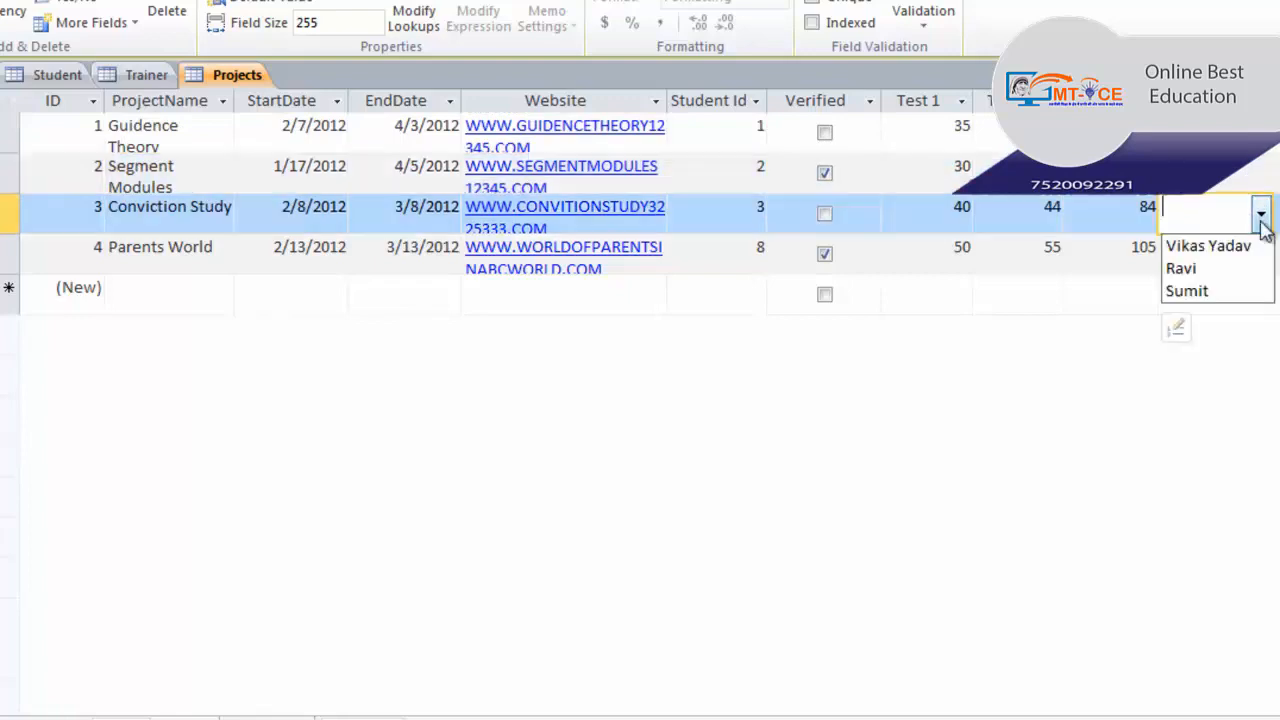
click(1210, 290)
click(1230, 254)
click(1261, 254)
click(1245, 288)
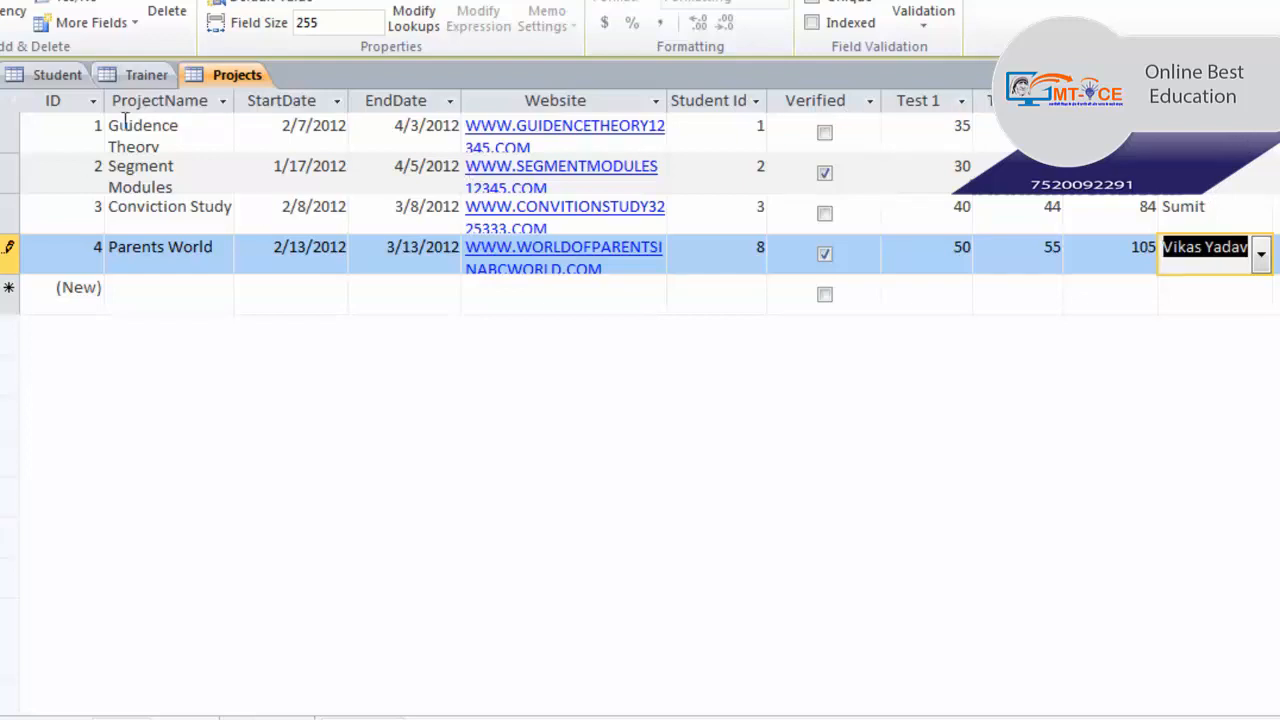
click(137, 74)
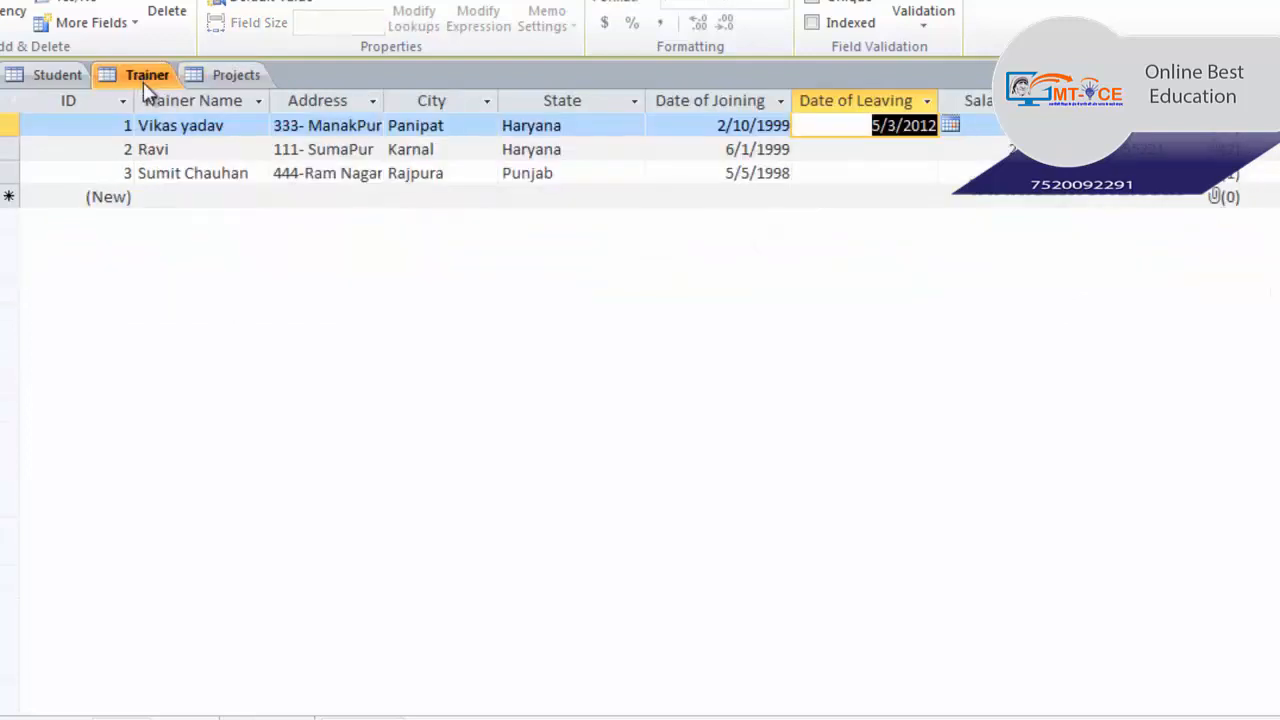
click(245, 80)
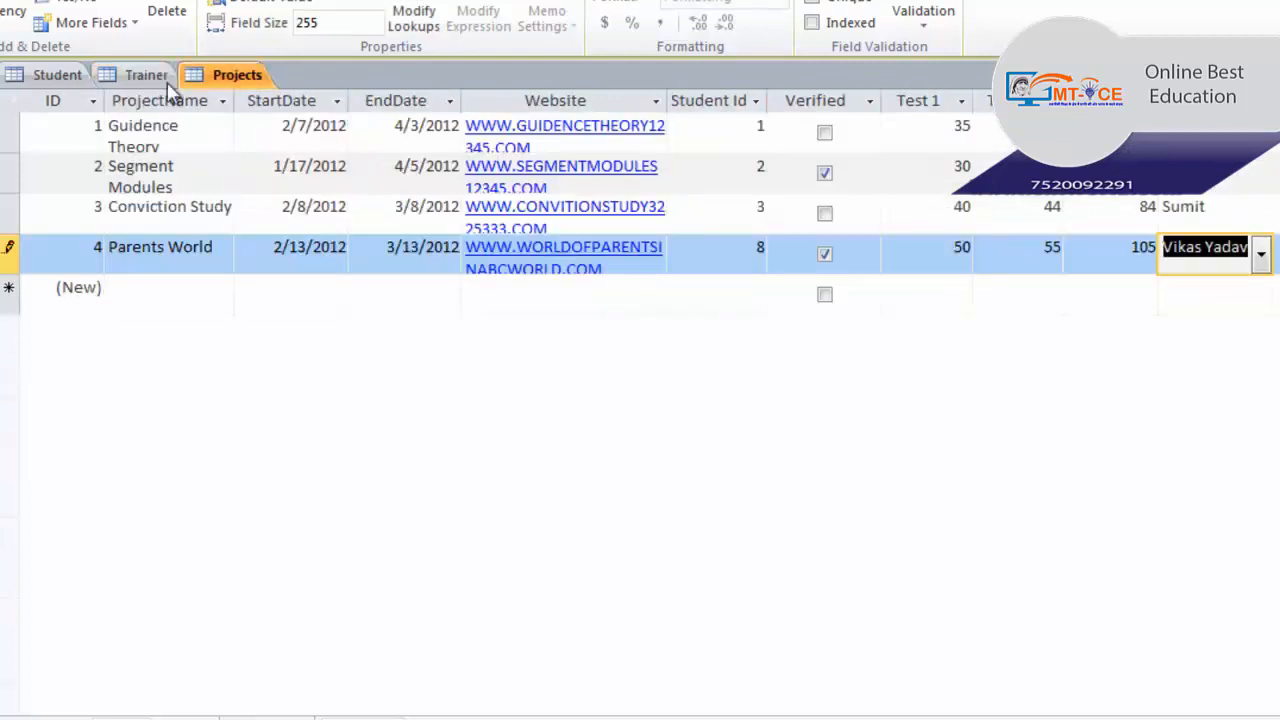